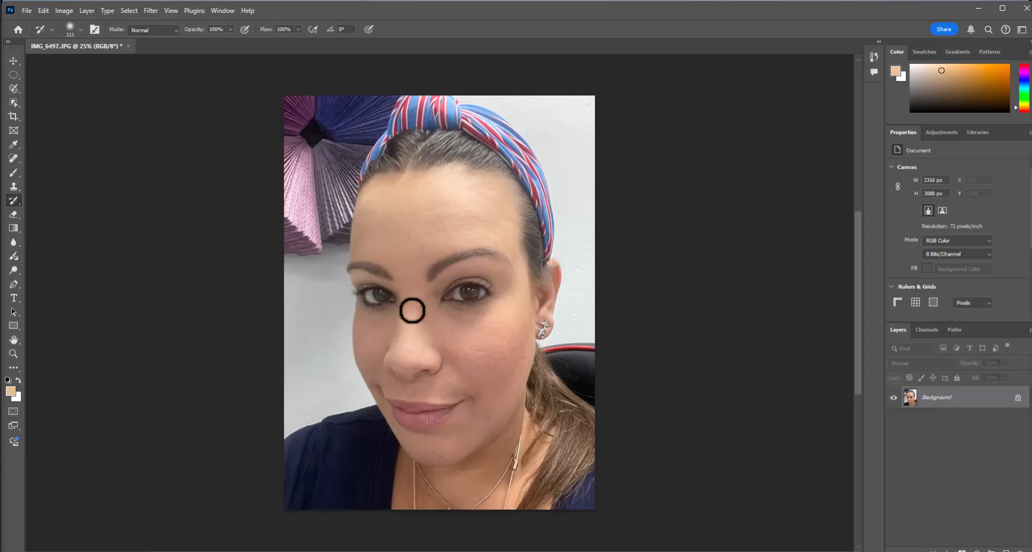
Activate the Color Replacement tool for close-up work on the eye nearest the earring
left_click(13, 354)
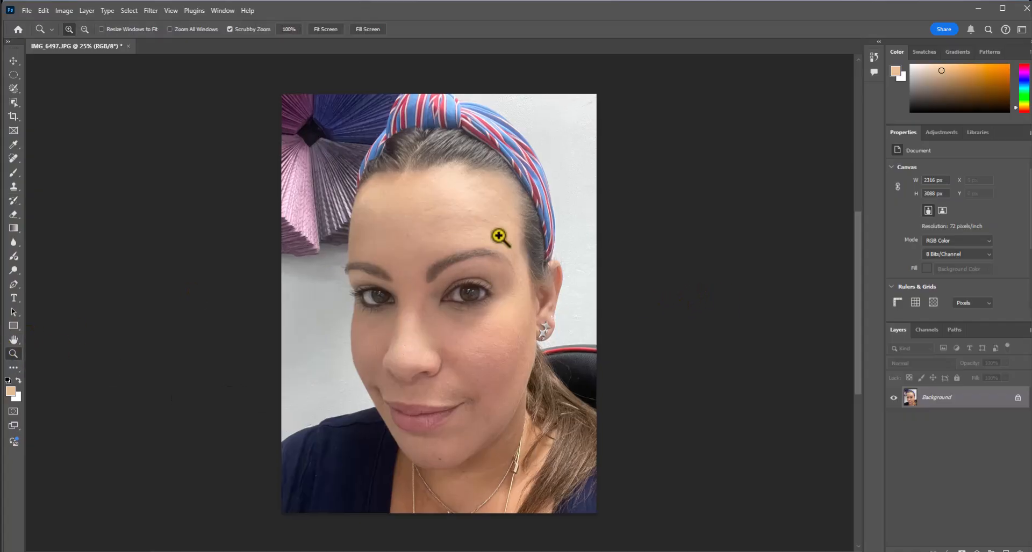
left_click(499, 237)
left_click(499, 237)
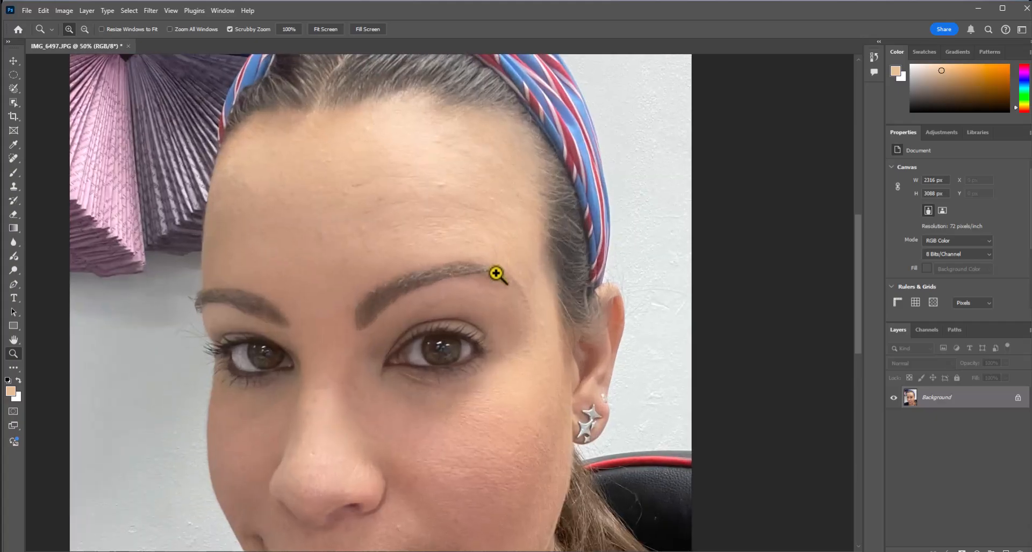
left_click(497, 272)
scroll(508, 315, "down", 1)
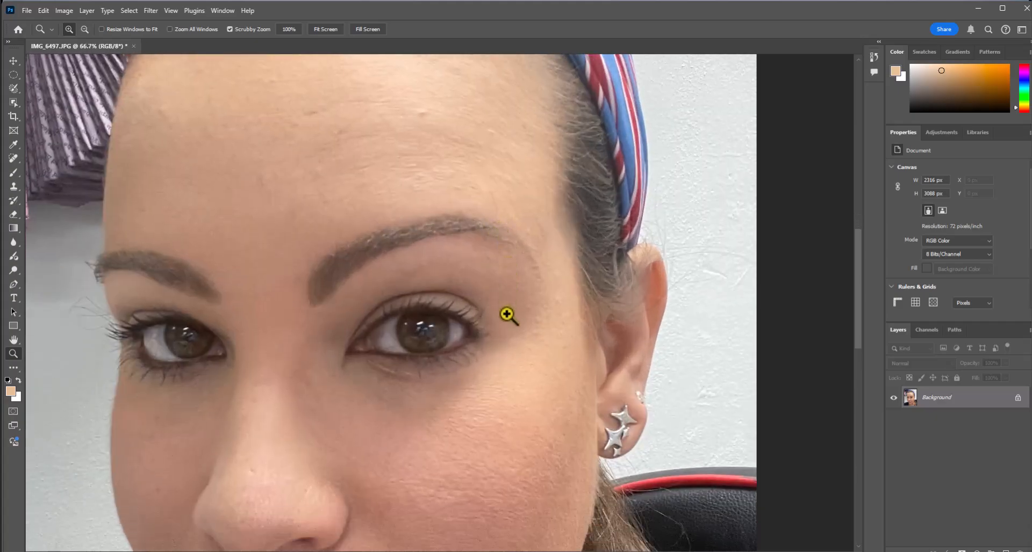
scroll(507, 315, "down", 1)
left_click(468, 292)
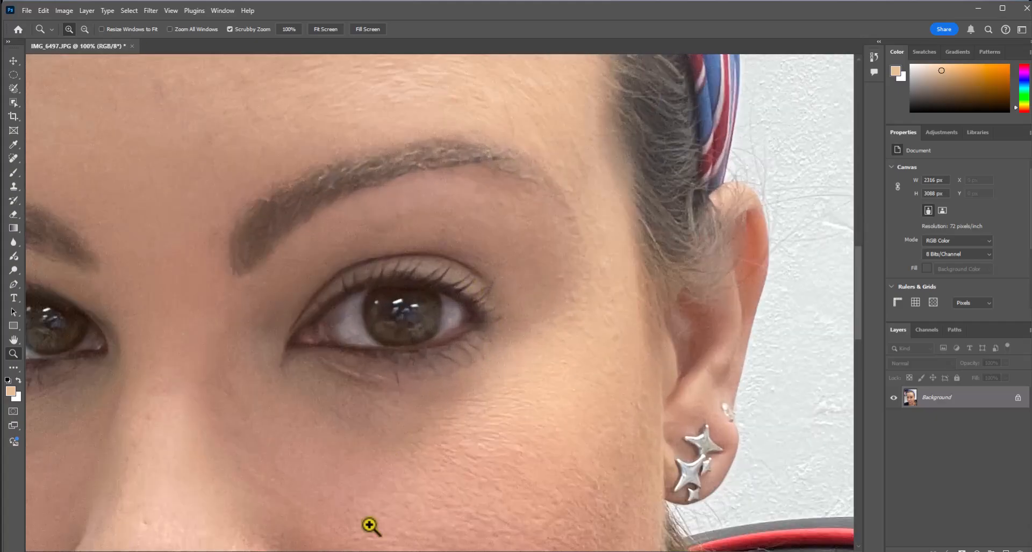
left_click(14, 172)
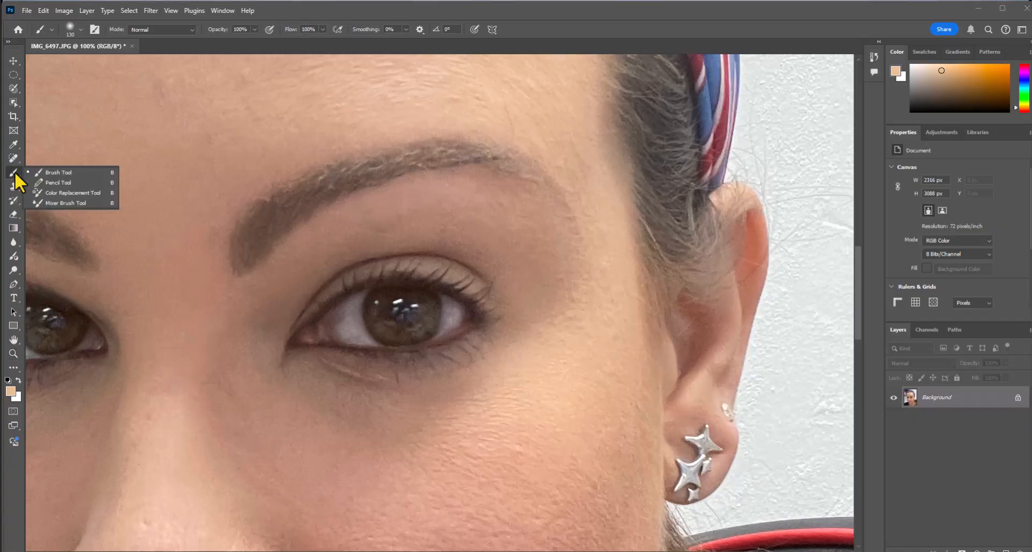
left_click(60, 192)
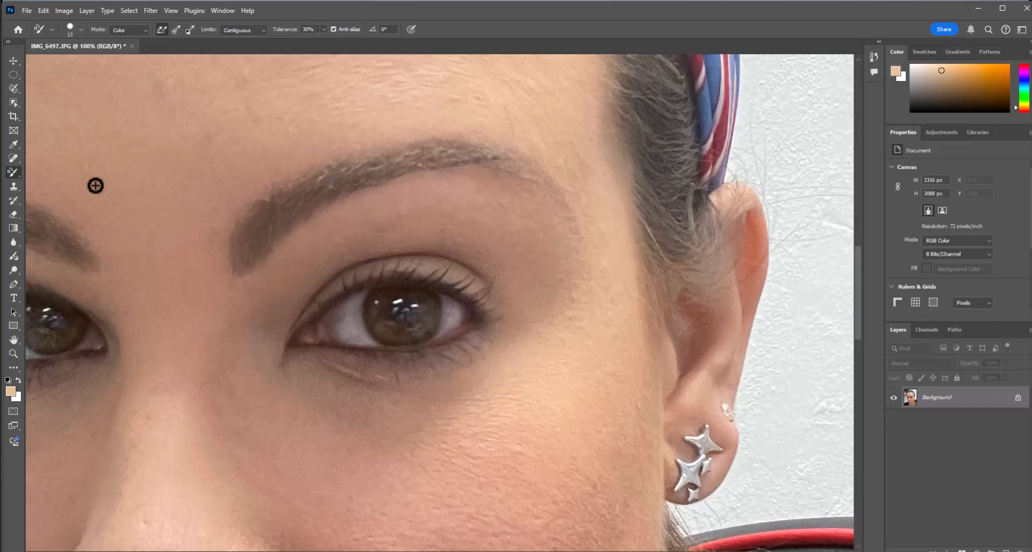
Set the foreground color to dark green (#04360a) for the Color Replacement tool
left_click(11, 391)
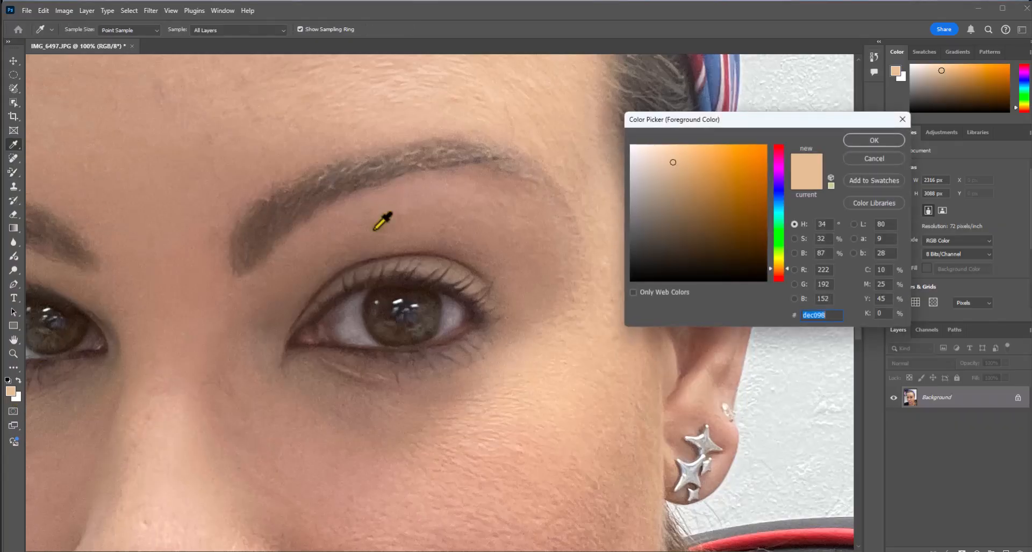
left_click_drag(780, 212, 775, 238)
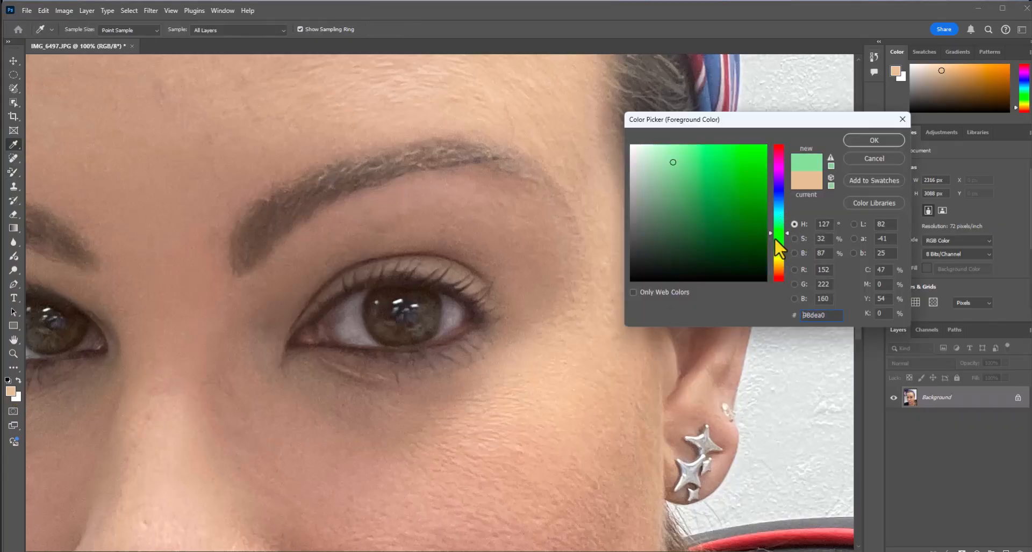
left_click_drag(706, 241, 688, 226)
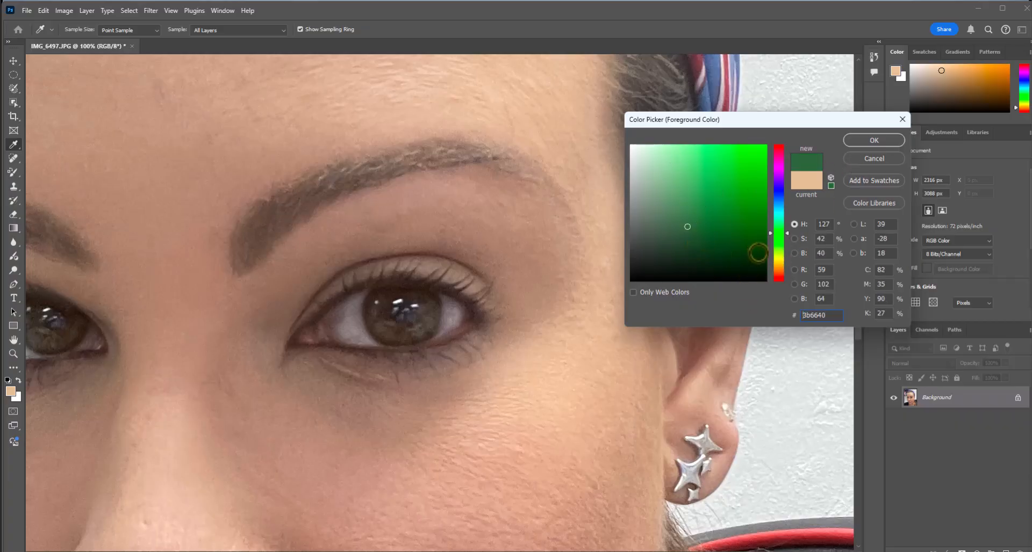
left_click(757, 253)
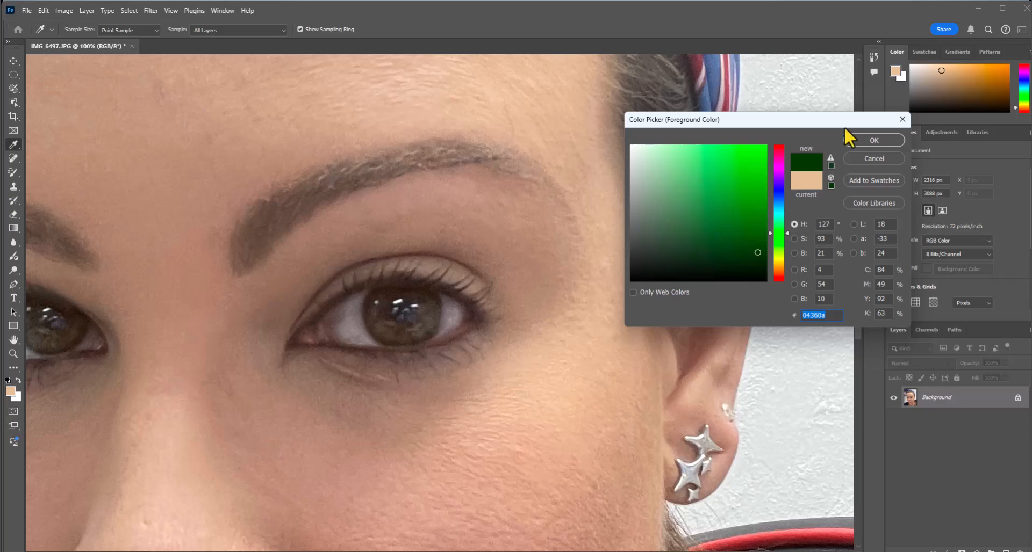
left_click(864, 139)
key("b")
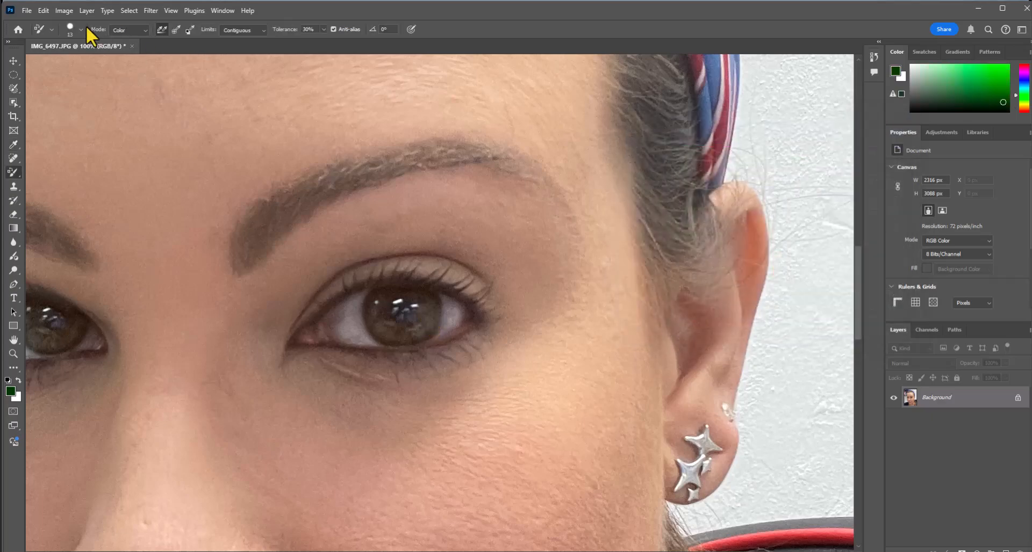
Set the color replacement brush size to 149 px and recolor the iris nearest the earring green
left_click(80, 29)
left_click(66, 60)
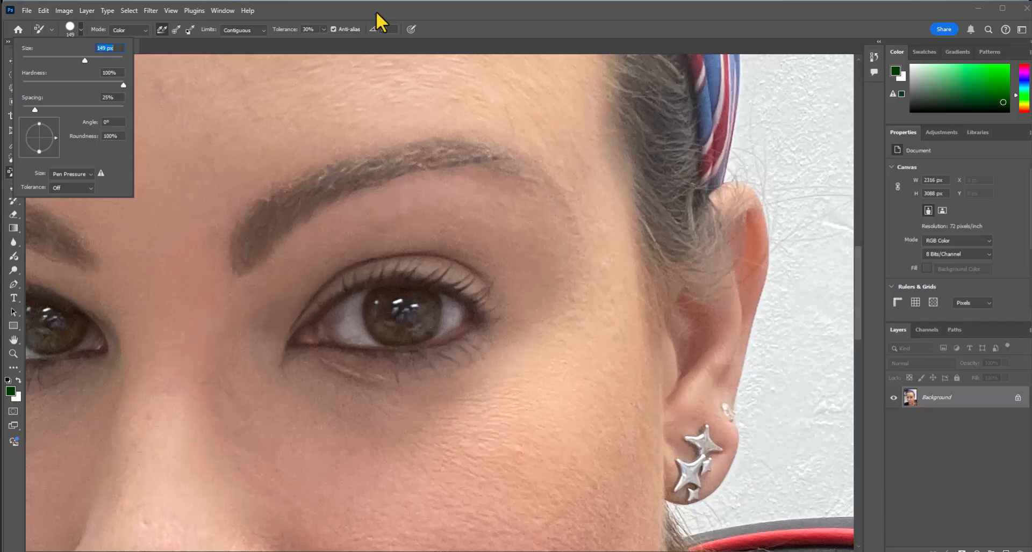
key("Return")
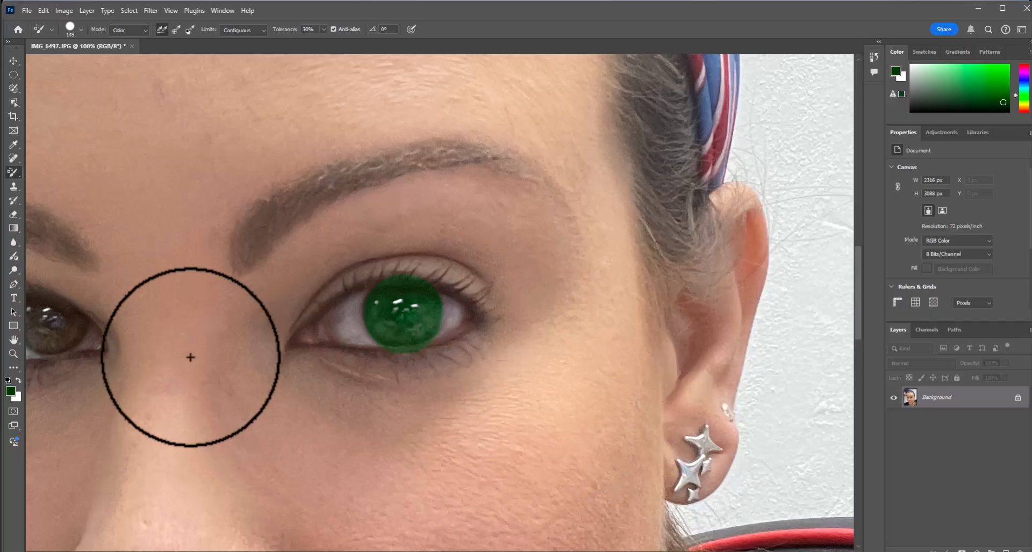
Recolor the iris of the other eye with the same green using the Color Replacement tool
left_click(14, 340)
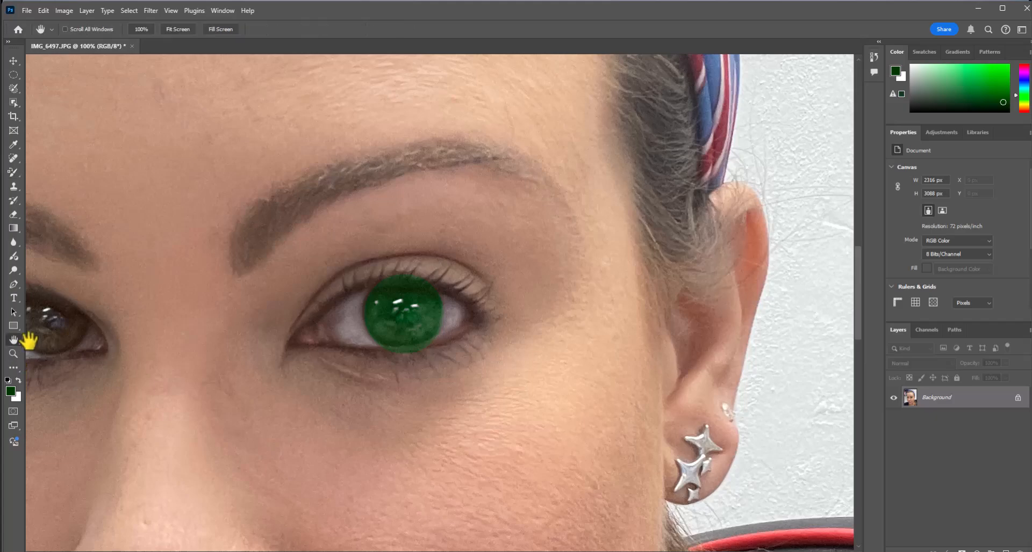
left_click_drag(70, 346, 202, 345)
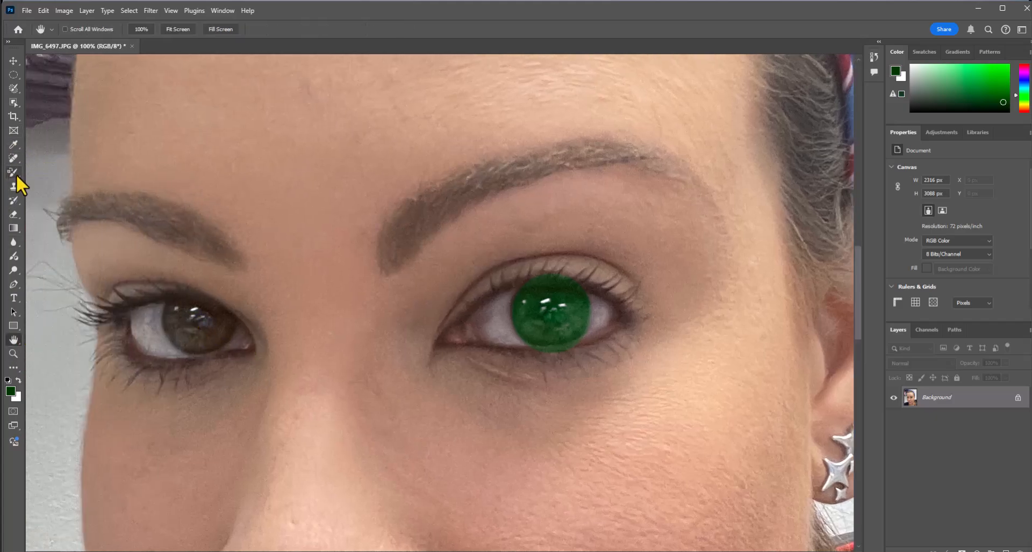
left_click(14, 158)
left_click(13, 171)
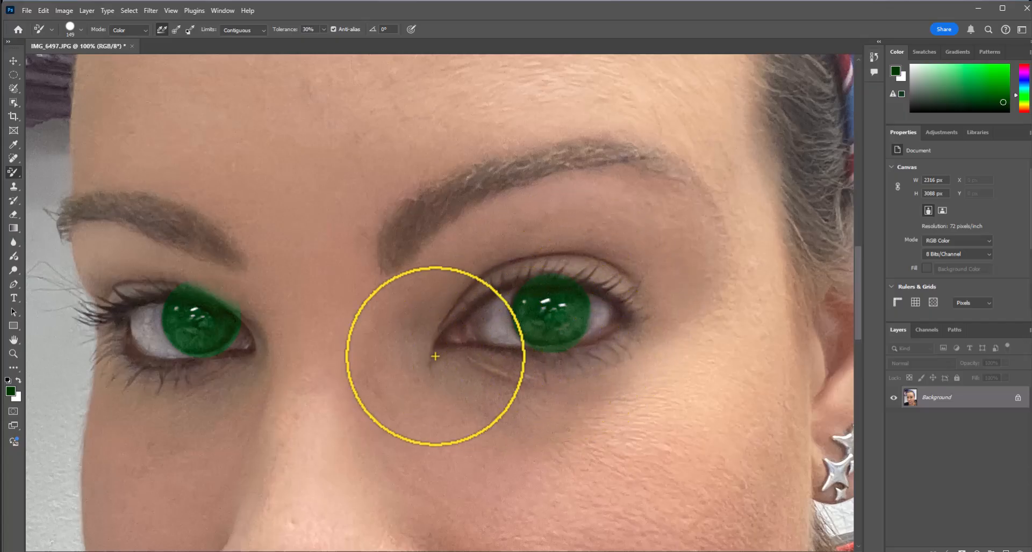
Restore the eyelids and lashes where green spilled around both irises, using the History Brush at 75 px
left_click(17, 189)
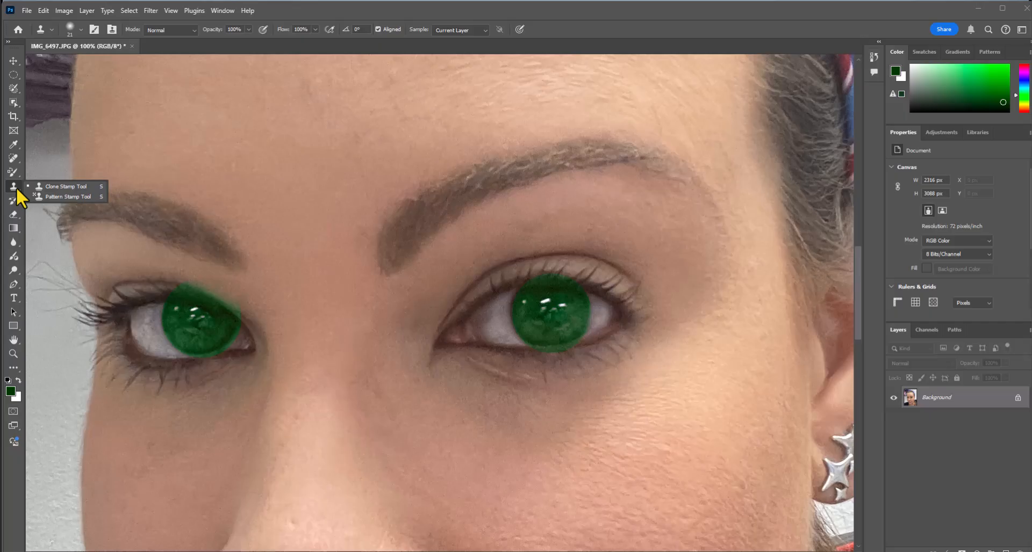
left_click(13, 202)
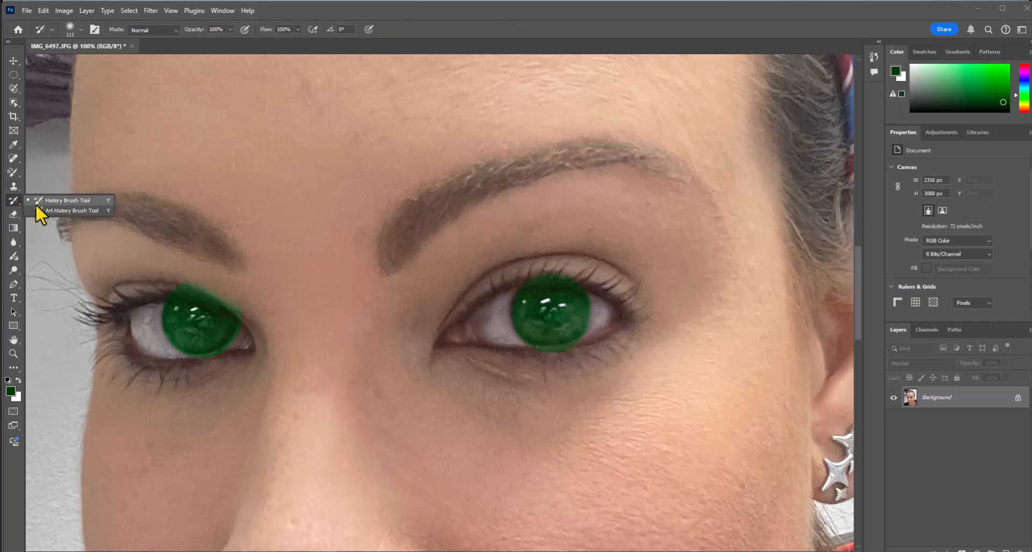
left_click(35, 203)
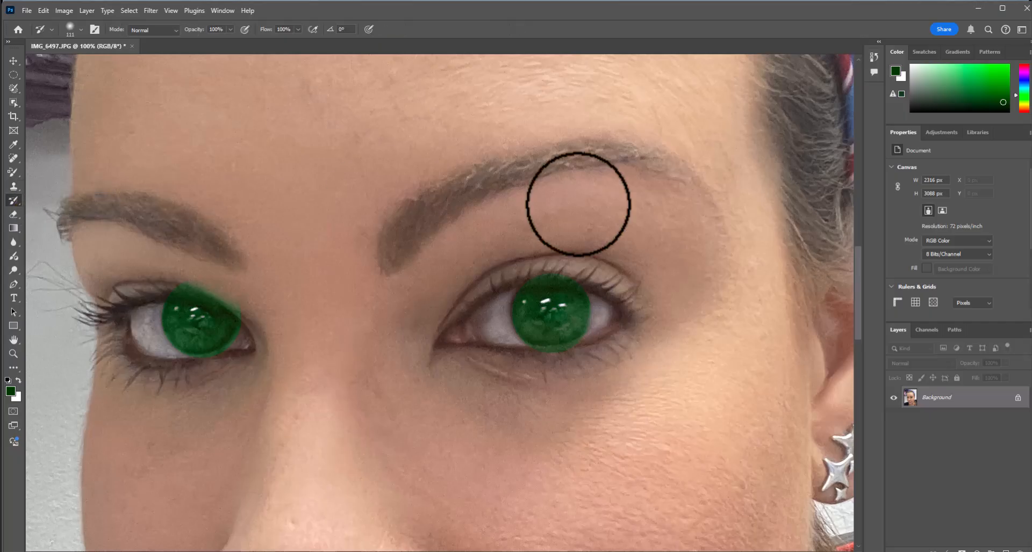
left_click(77, 27)
left_click_drag(90, 62, 88, 62)
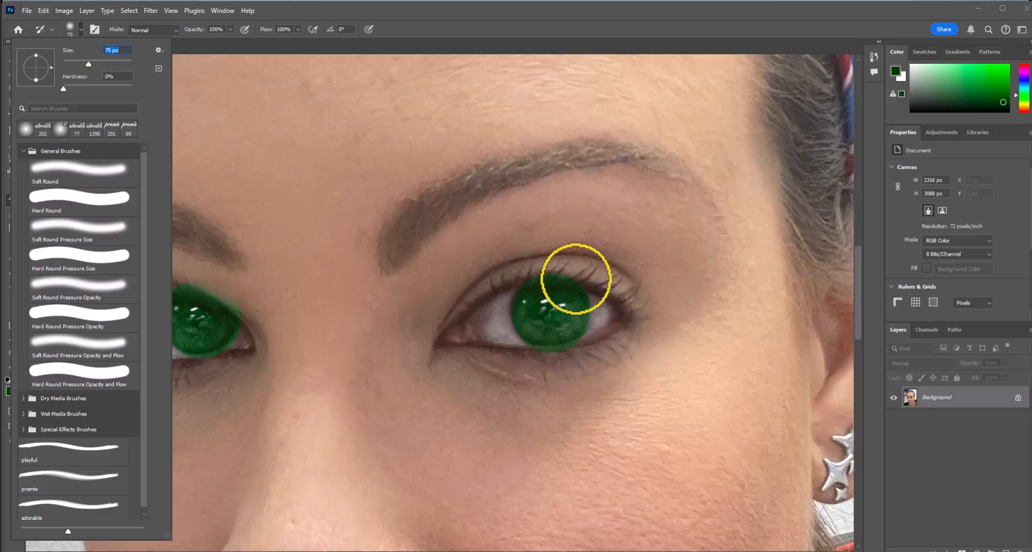
left_click(587, 272)
mouse_move(574, 272)
left_mouse_down()
mouse_move(515, 274)
mouse_move(539, 270)
left_mouse_up()
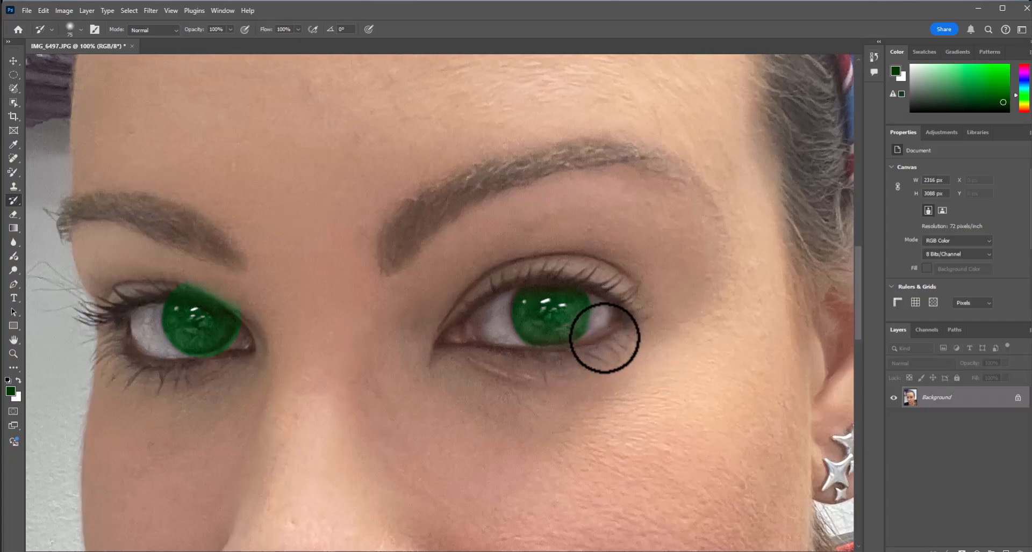
mouse_move(212, 280)
left_mouse_down()
mouse_move(198, 265)
mouse_move(178, 281)
mouse_move(244, 301)
left_mouse_up()
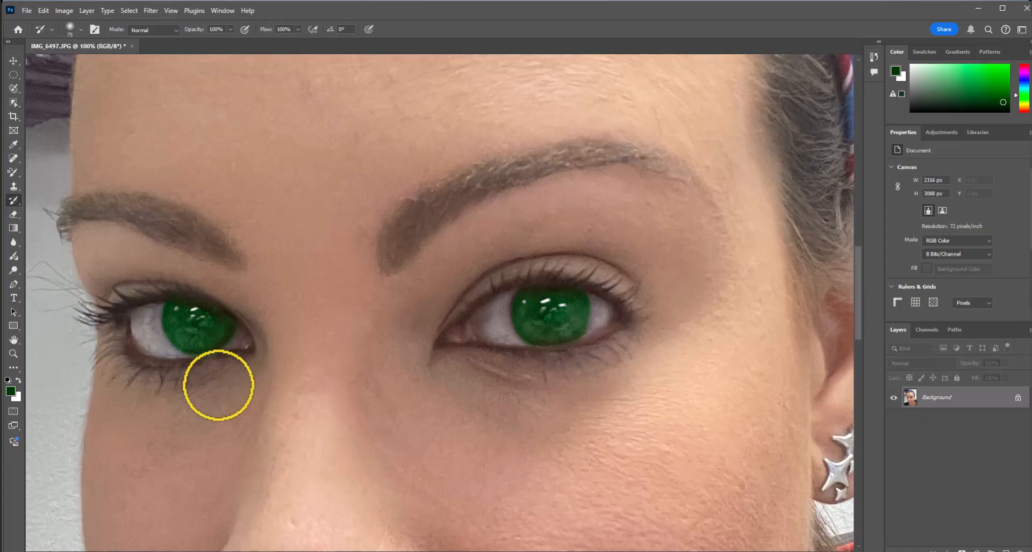
left_click(10, 356)
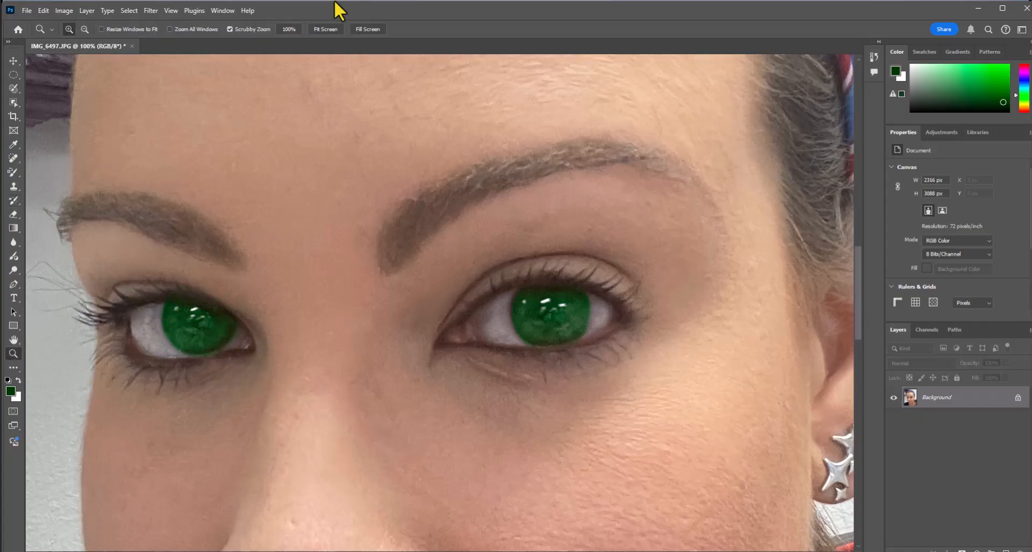
left_click(322, 32)
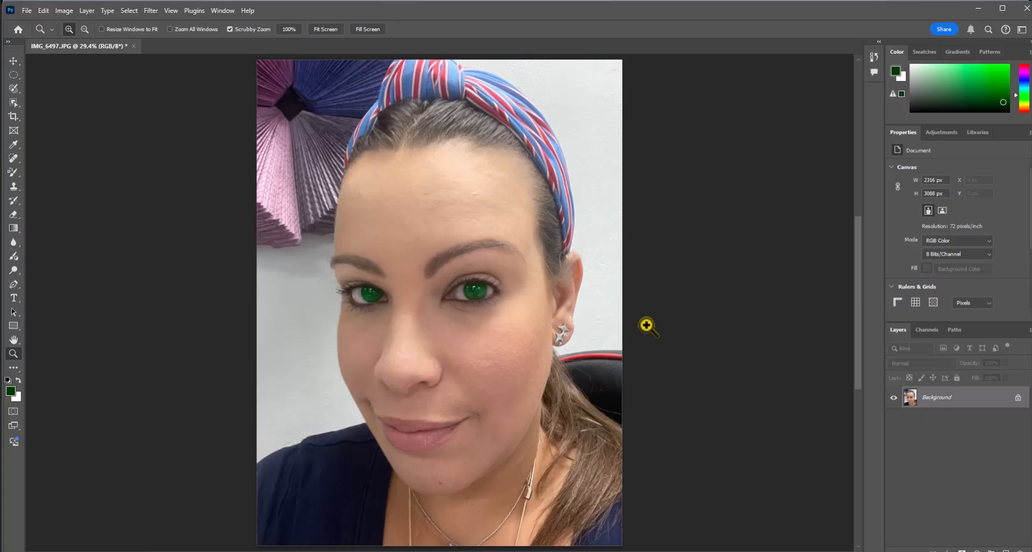
Set up the Color Replacement tool for the lips with a bright pink foreground color (#bf419a)
left_click(18, 338)
left_click(11, 355)
left_click_drag(439, 440, 401, 405)
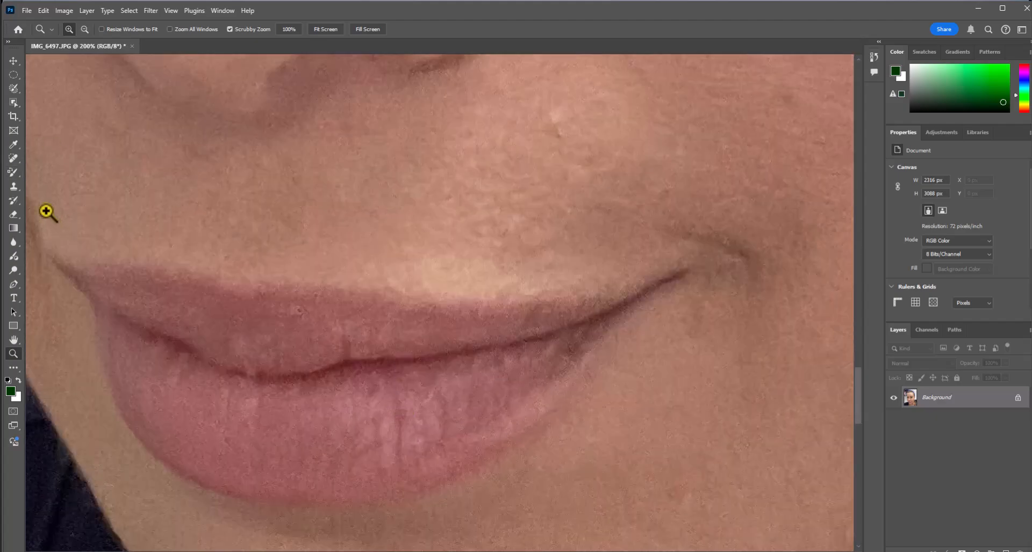
left_click(10, 174)
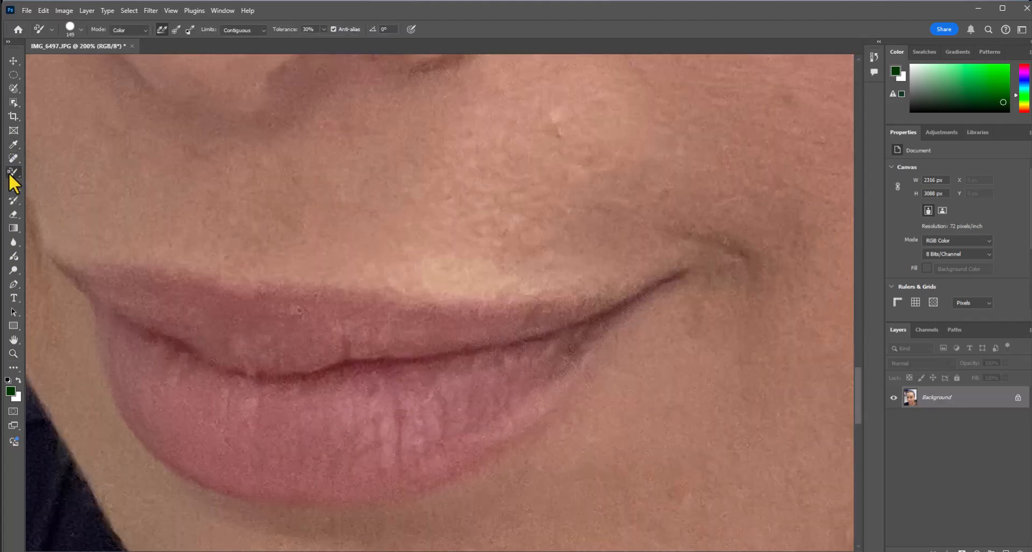
right_click(13, 175)
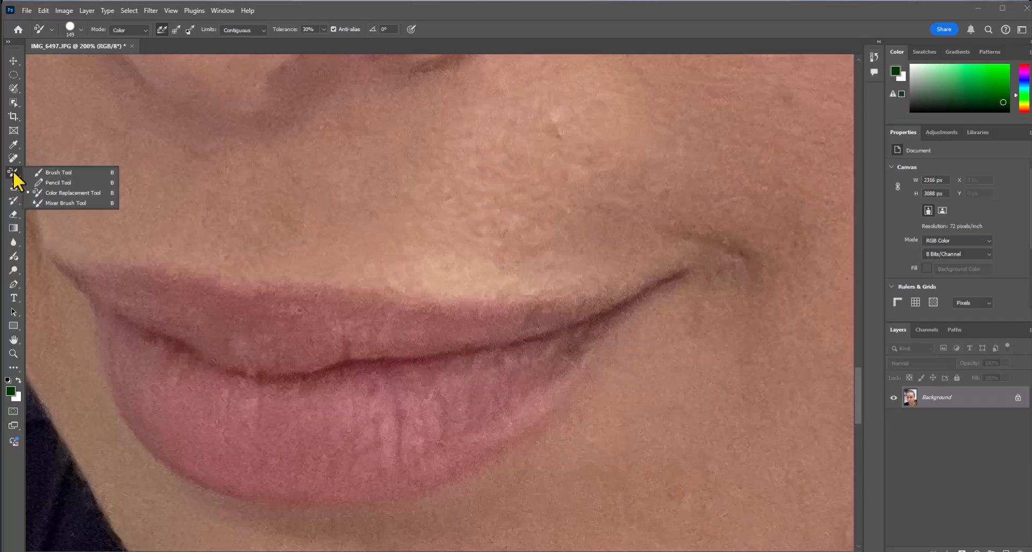
left_click(60, 194)
left_click(9, 393)
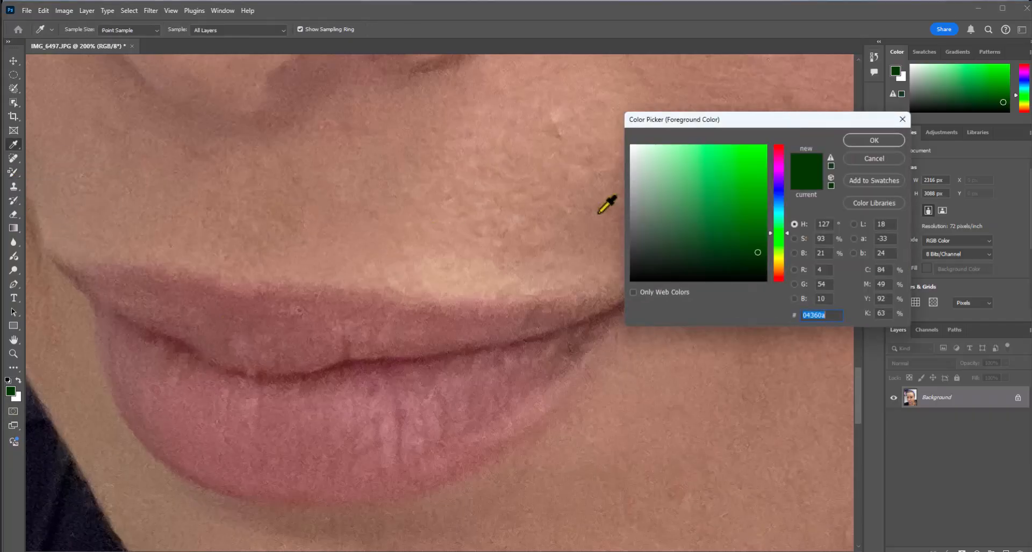
left_click(774, 161)
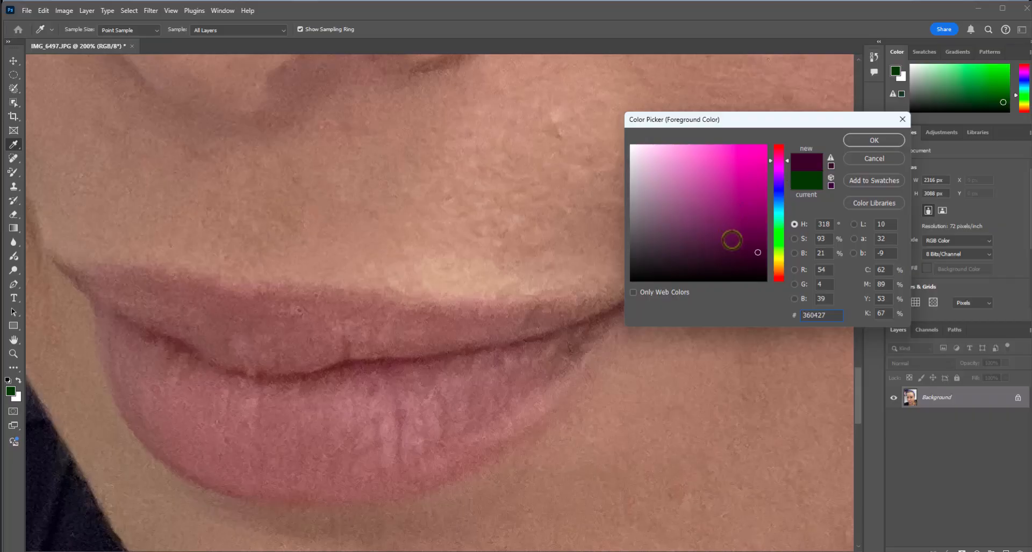
left_click_drag(757, 252, 721, 180)
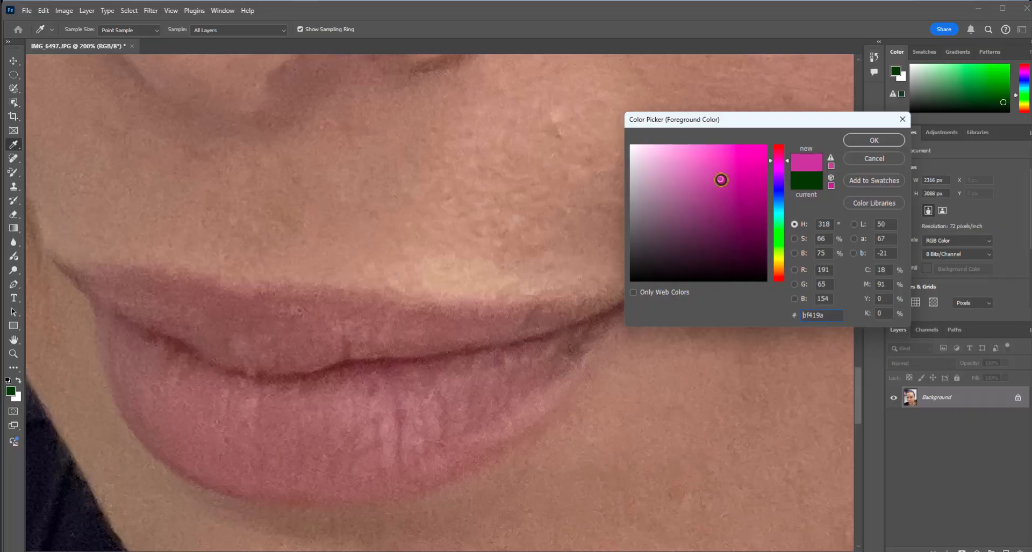
left_click(860, 139)
key("b")
Try to recolor the lips pink freehand with the Color Replacement tool and undo the painting
mouse_move(346, 380)
left_mouse_down()
mouse_move(234, 389)
mouse_move(179, 369)
mouse_move(423, 385)
mouse_move(597, 357)
mouse_move(501, 415)
mouse_move(408, 445)
mouse_move(330, 447)
mouse_move(269, 435)
mouse_move(211, 406)
mouse_move(120, 303)
left_mouse_up()
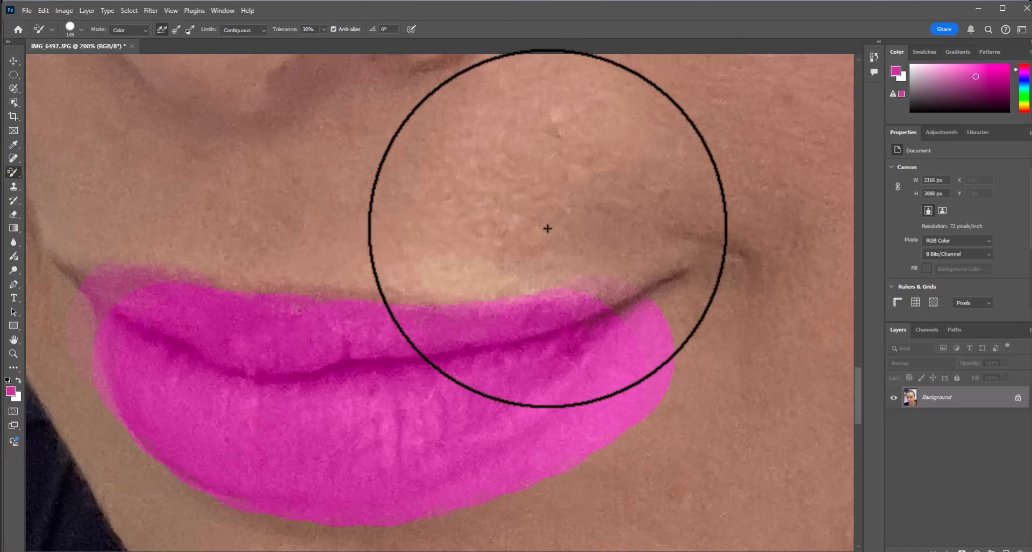
key("ctrl+z")
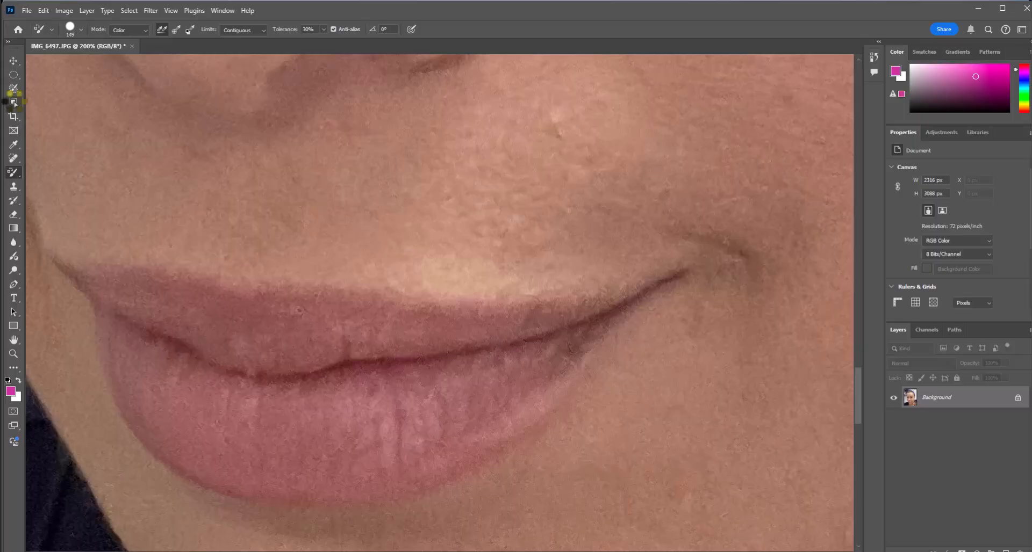
Select both the upper and lower lips with the Quick Selection tool
left_click(14, 103)
left_click(46, 123)
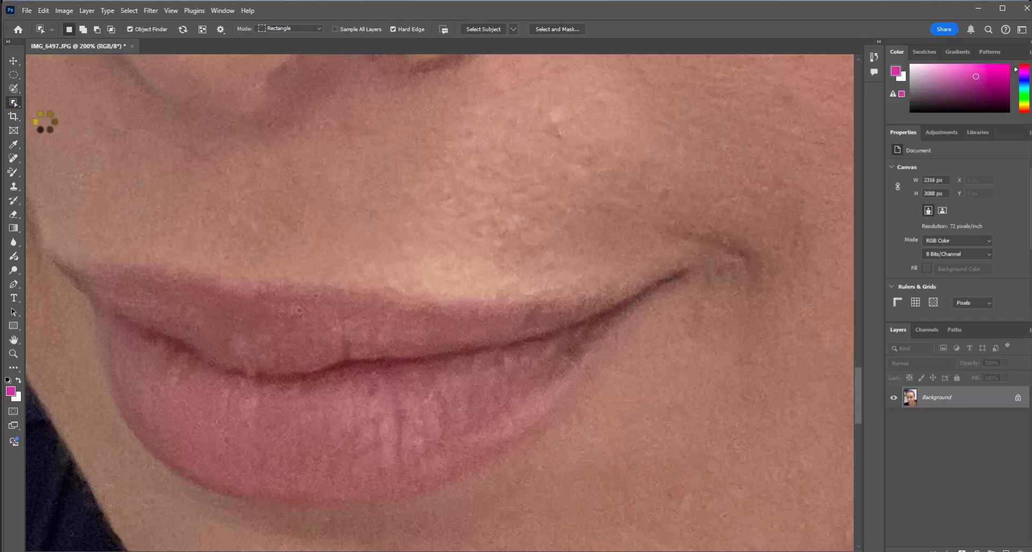
left_click(15, 102)
left_click(54, 113)
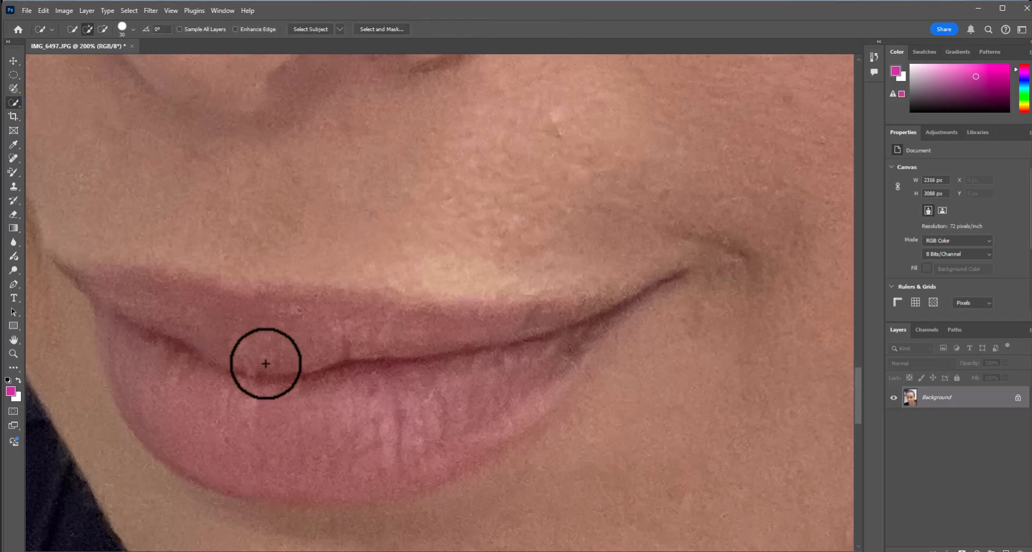
mouse_move(167, 315)
left_mouse_down()
mouse_move(235, 321)
mouse_move(518, 337)
mouse_move(523, 347)
mouse_move(495, 382)
mouse_move(436, 416)
mouse_move(346, 444)
mouse_move(267, 435)
mouse_move(231, 418)
mouse_move(273, 439)
mouse_move(250, 479)
mouse_move(440, 444)
mouse_move(532, 388)
left_mouse_up()
left_click_drag(532, 387, 553, 372)
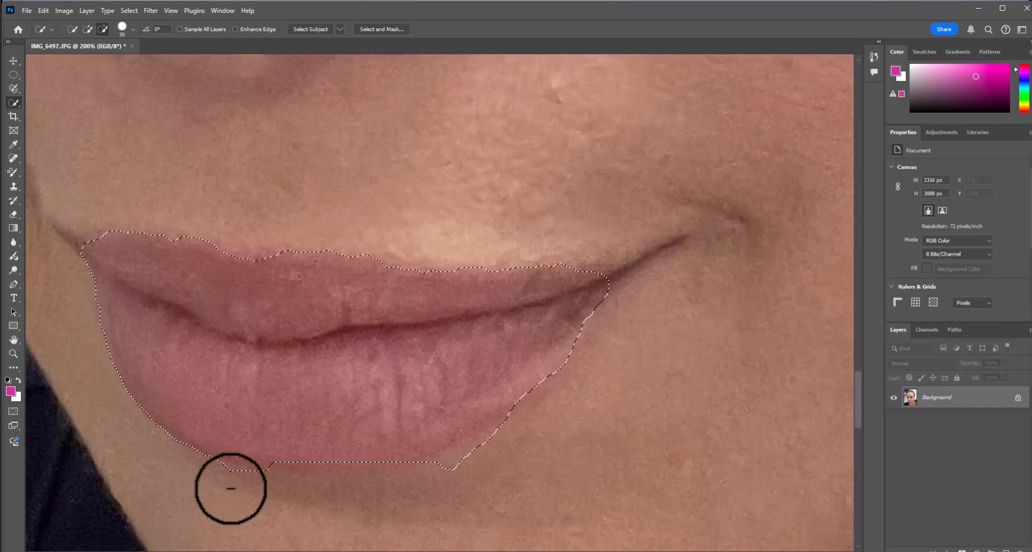
mouse_move(230, 488)
left_mouse_down()
mouse_move(369, 504)
mouse_move(489, 460)
left_mouse_up()
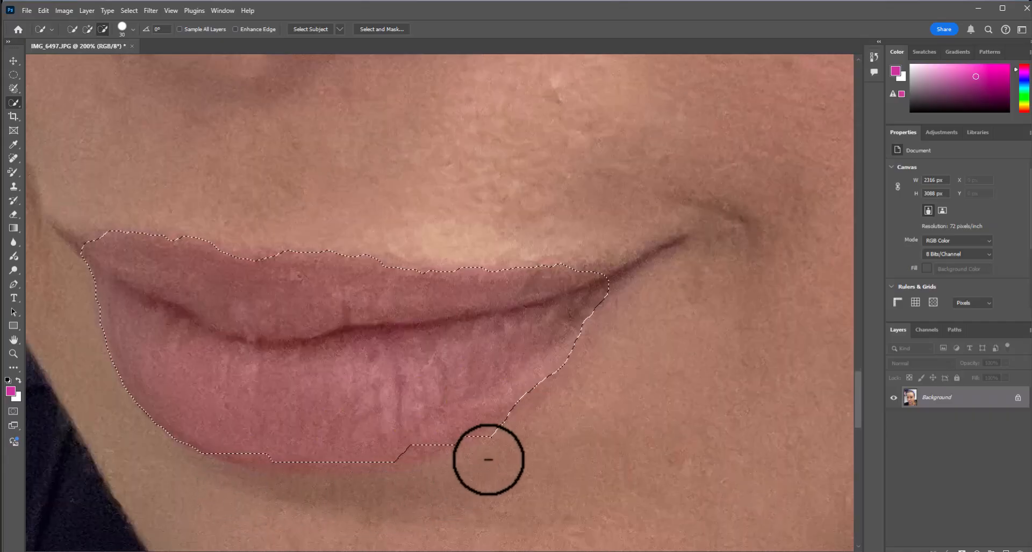
Recolor the selected lips bright pink with the Color Replacement tool and remove the selection
left_click(14, 171)
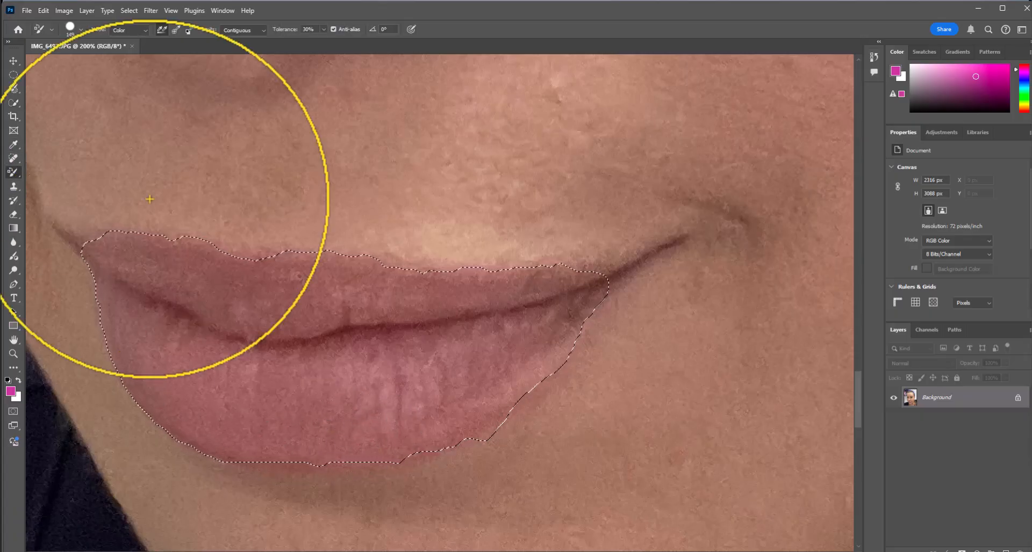
mouse_move(184, 335)
left_mouse_down()
mouse_move(494, 336)
mouse_move(253, 262)
mouse_move(564, 276)
mouse_move(502, 311)
mouse_move(237, 381)
mouse_move(362, 373)
left_mouse_up()
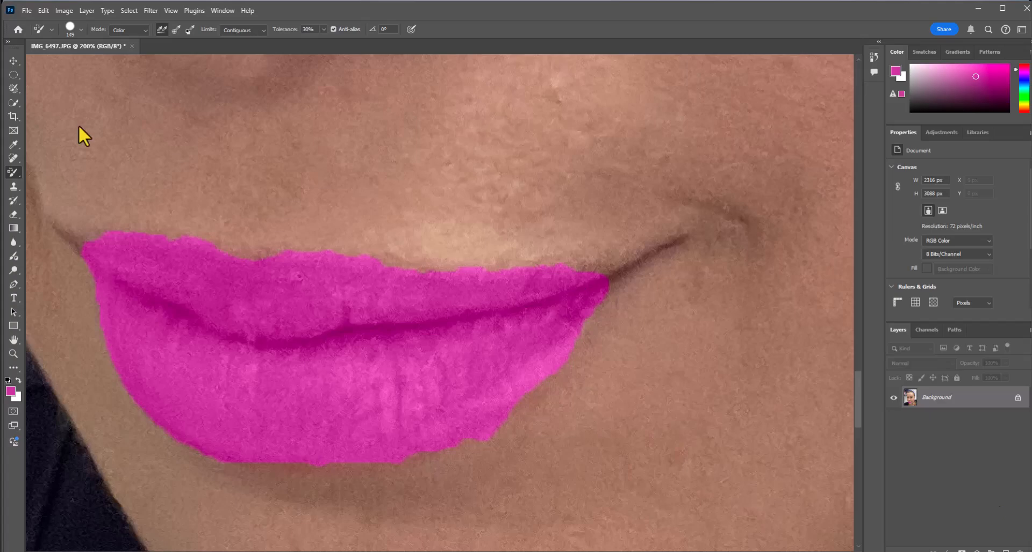
Restore the skin around the jagged pink lip outline with the History Brush at 75 px, softening the upper and lower edges
left_click(18, 218)
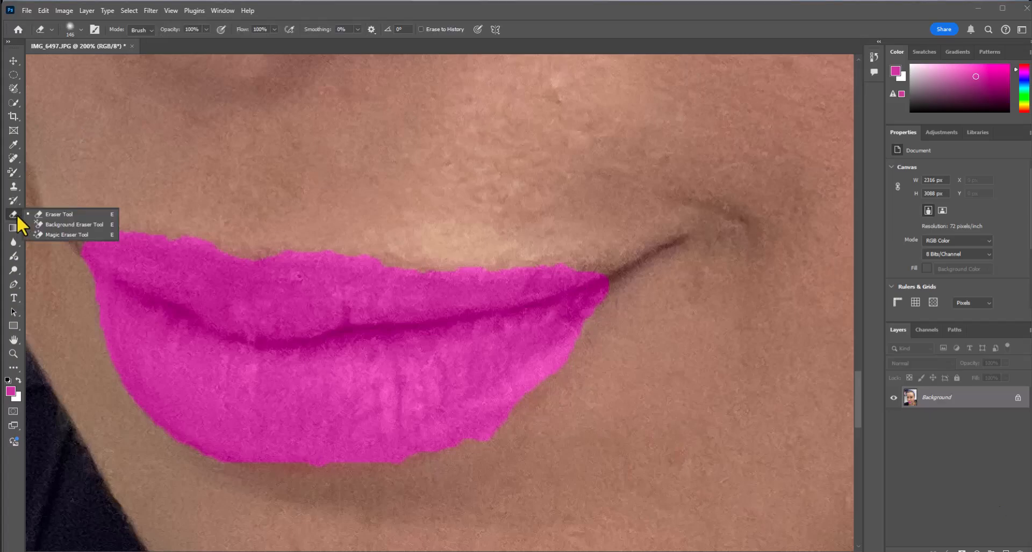
left_click(14, 200)
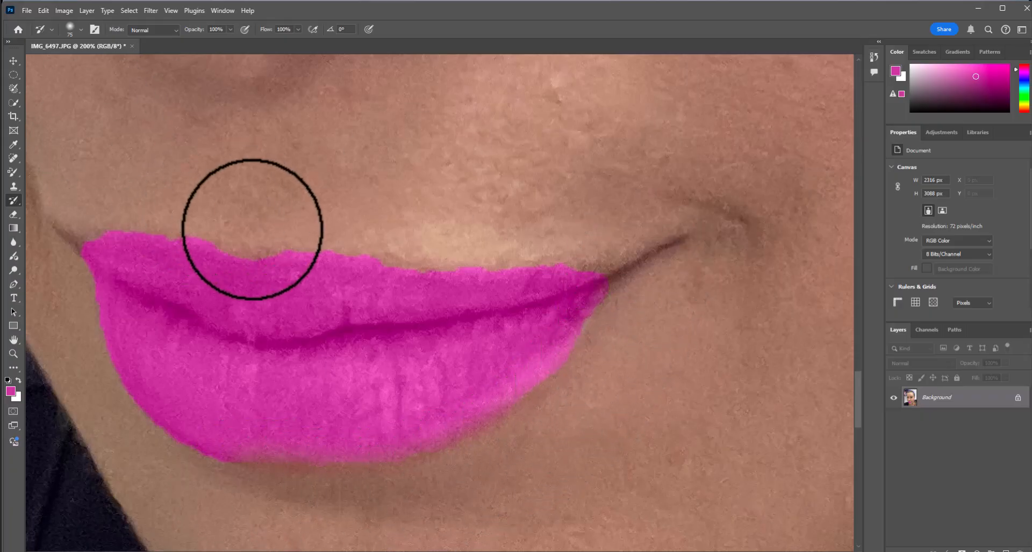
mouse_move(294, 230)
left_mouse_down()
mouse_move(448, 252)
mouse_move(329, 236)
mouse_move(624, 265)
left_mouse_up()
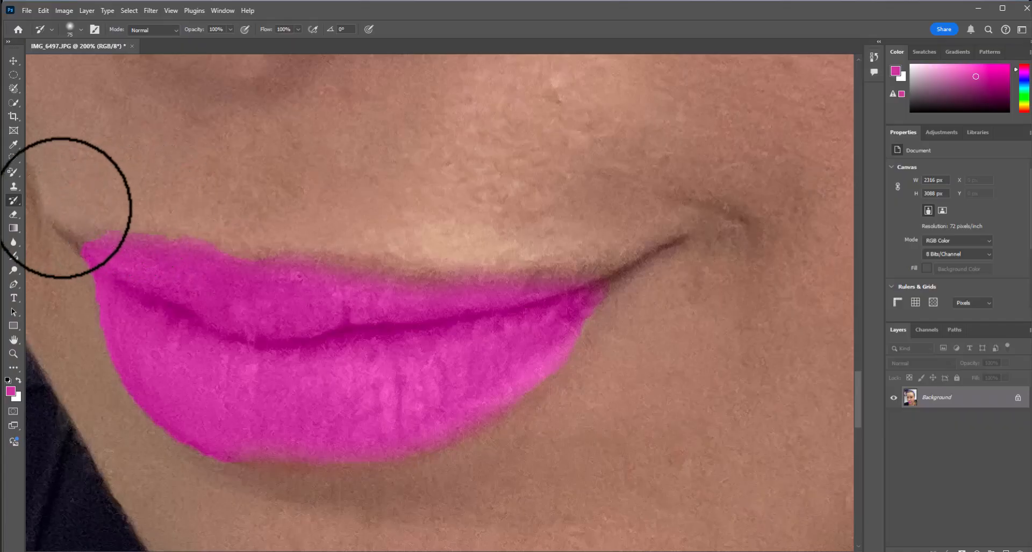
mouse_move(30, 244)
left_mouse_down()
mouse_move(108, 211)
mouse_move(37, 240)
mouse_move(77, 221)
mouse_move(221, 218)
left_mouse_up()
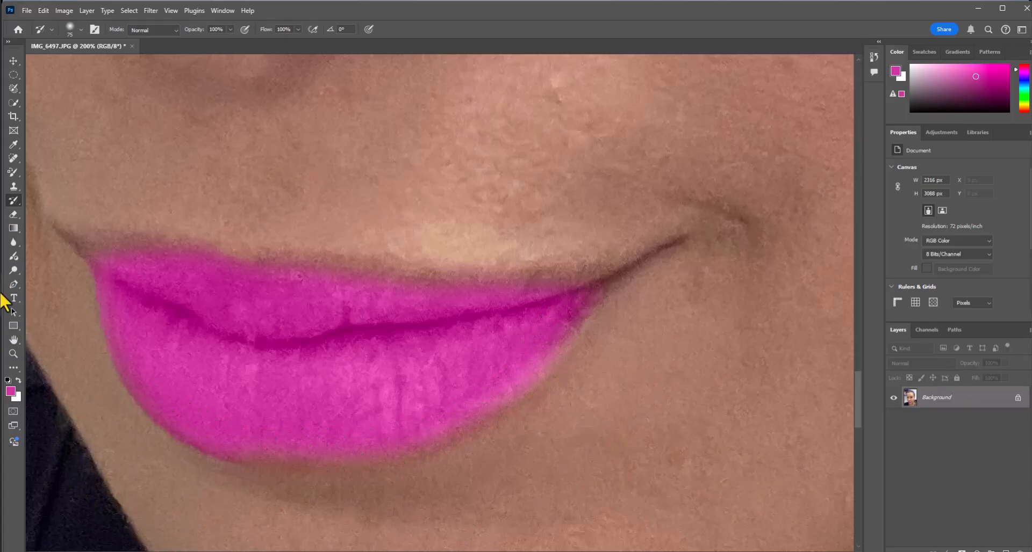
Remove the mole on the chin using the Spot Healing Brush at 78 px in Content-Aware mode
left_click(13, 353)
left_click(326, 29)
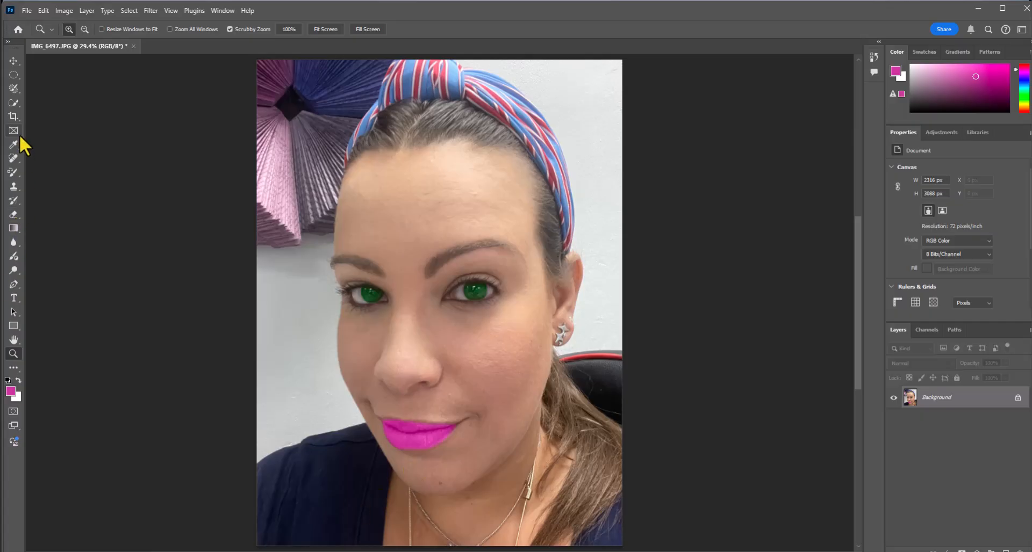
left_click(14, 159)
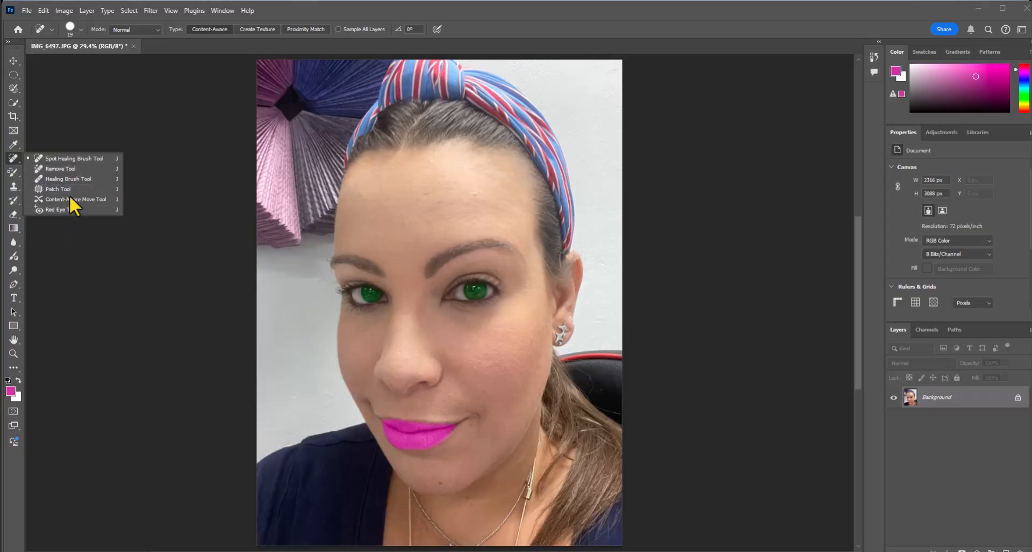
left_click(76, 158)
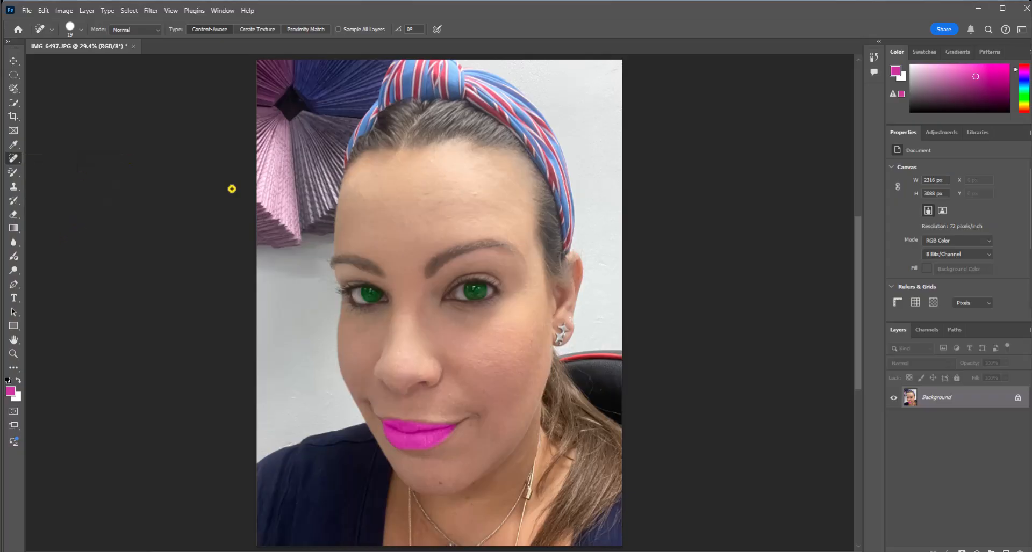
left_click(79, 31)
left_click(60, 60)
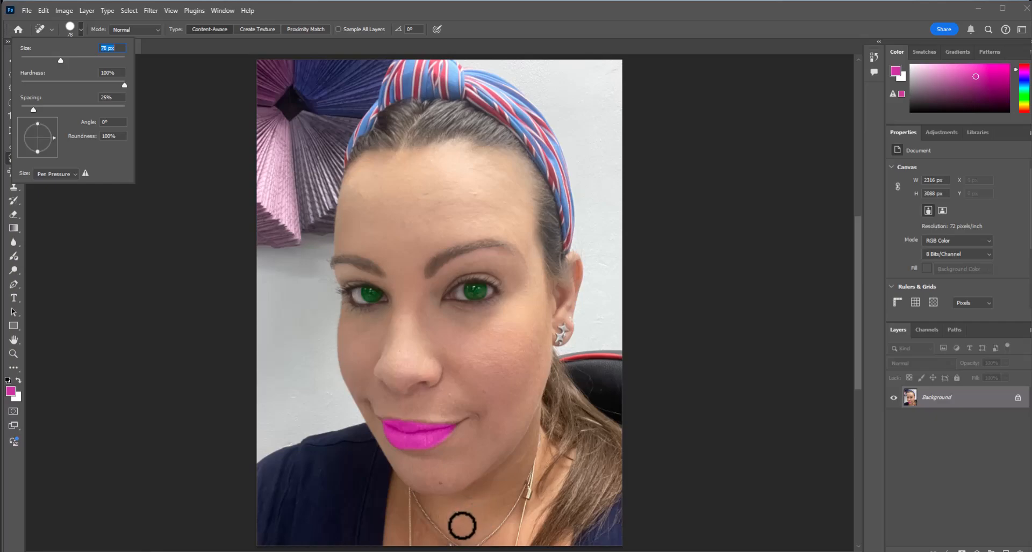
left_click(440, 485)
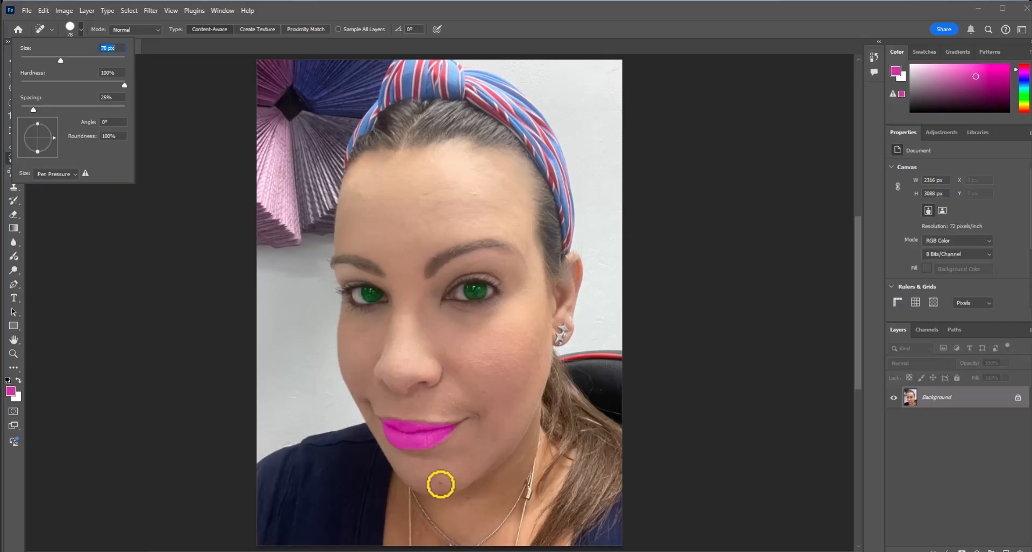
left_click(440, 485)
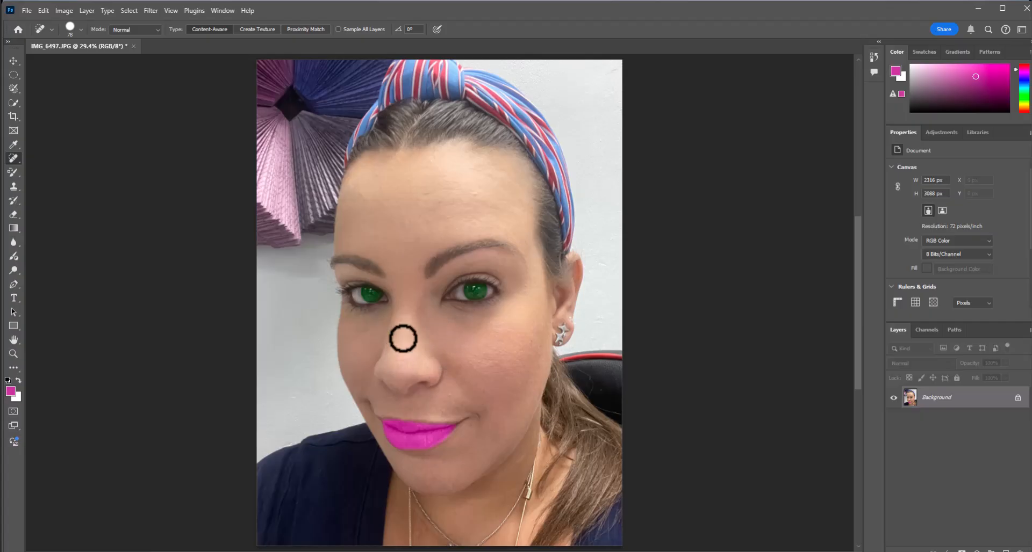
Heal the small blemishes on the nose bridge and across the forehead with the Spot Healing Brush
left_click(403, 316)
left_click(400, 327)
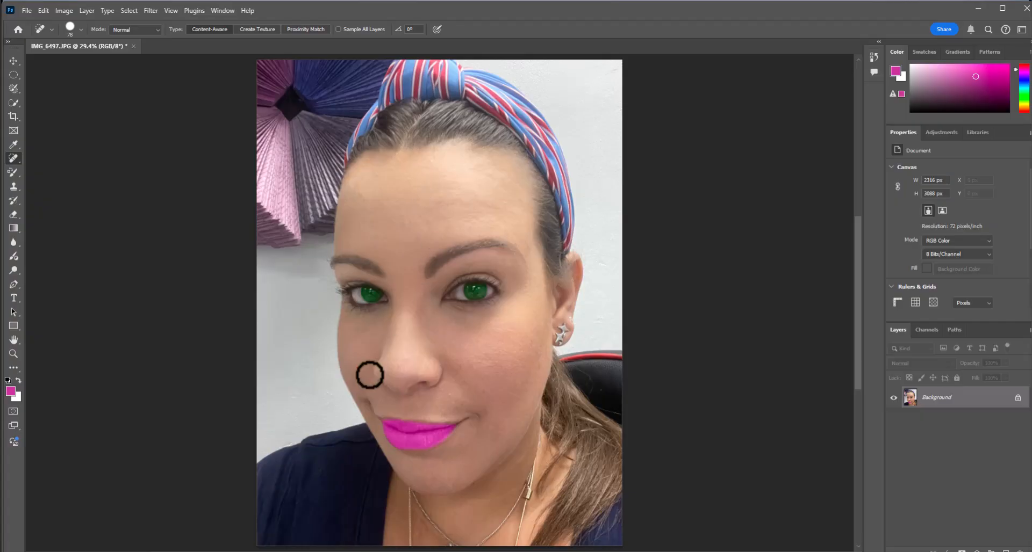
left_click(404, 225)
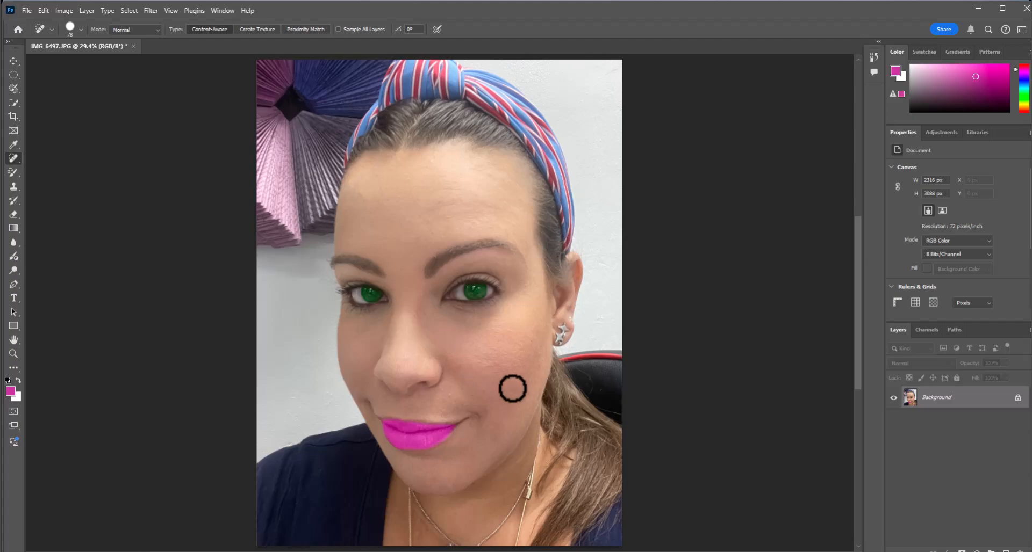
left_click(521, 200)
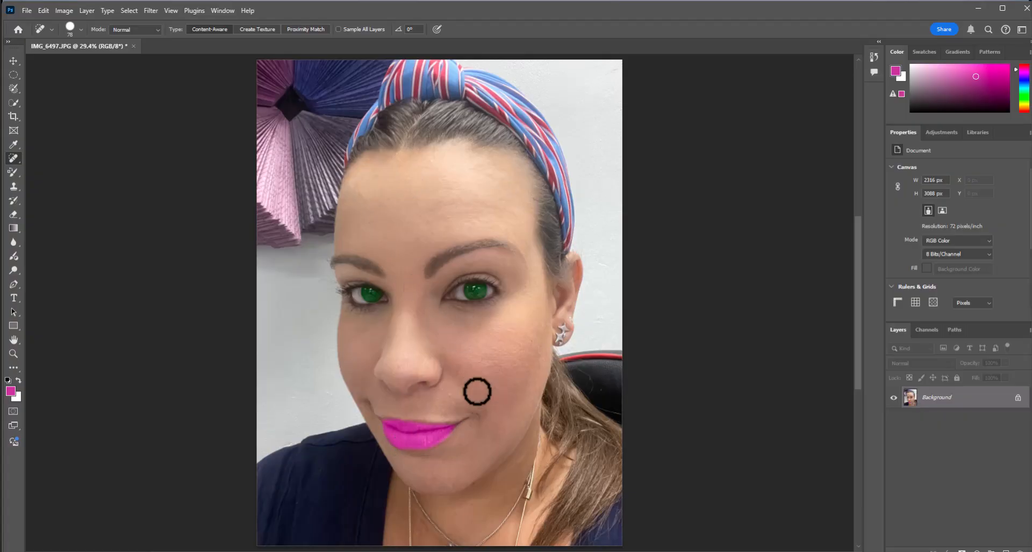
Smooth the crease under the eye nearest the visible ear by patching it with cheek skin using the Patch tool, and deselect
left_click(13, 353)
left_click(472, 318)
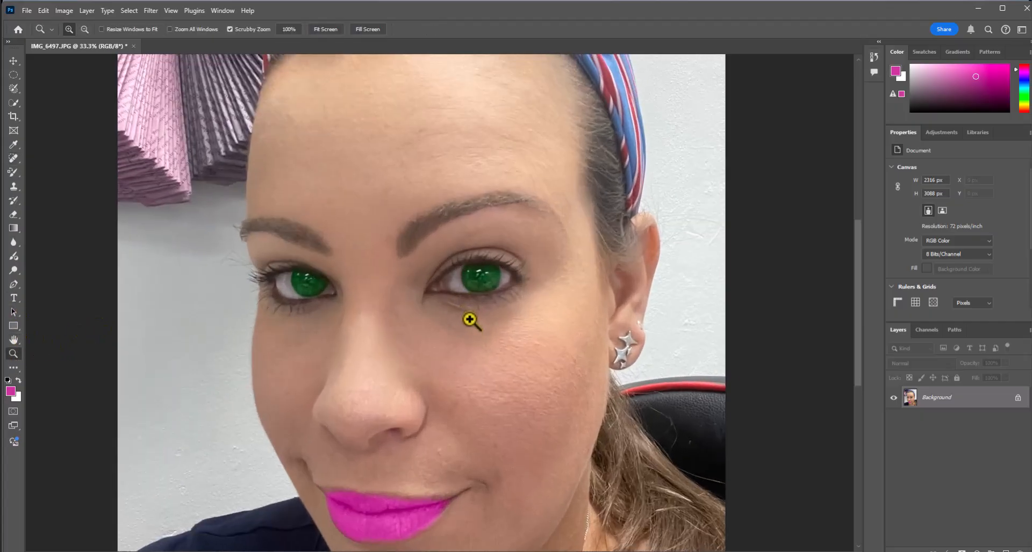
left_click(470, 320)
left_click(472, 322)
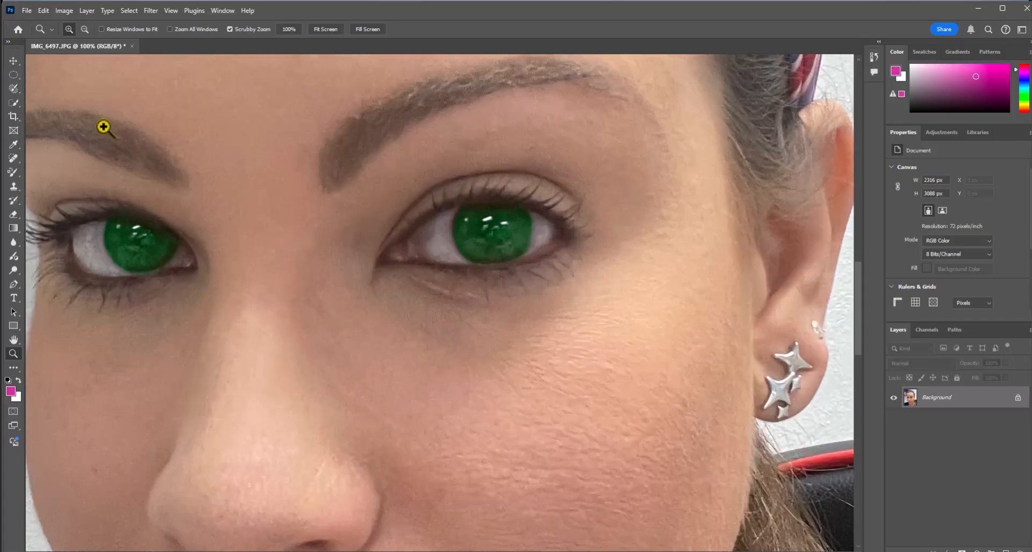
left_click(12, 172)
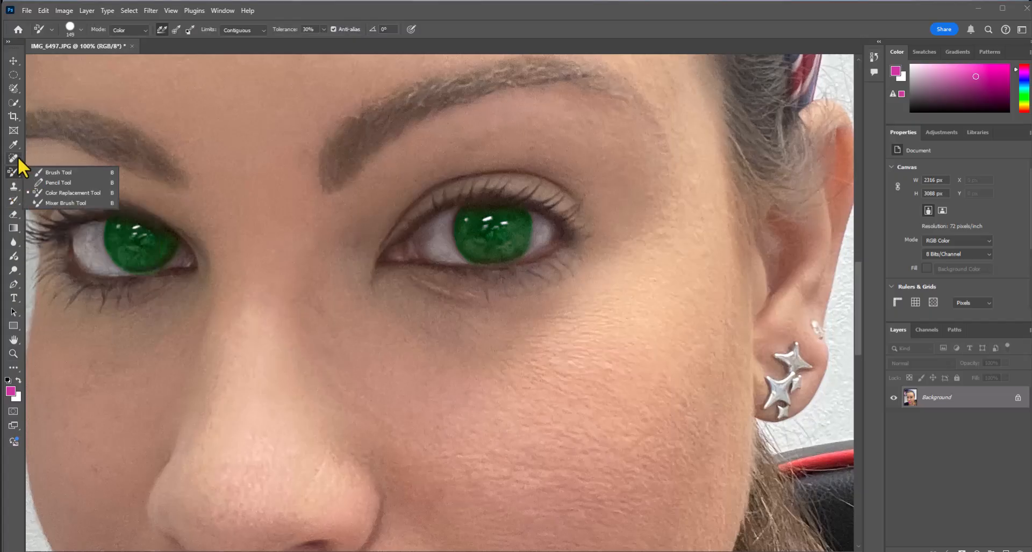
left_click(18, 156)
left_click(47, 190)
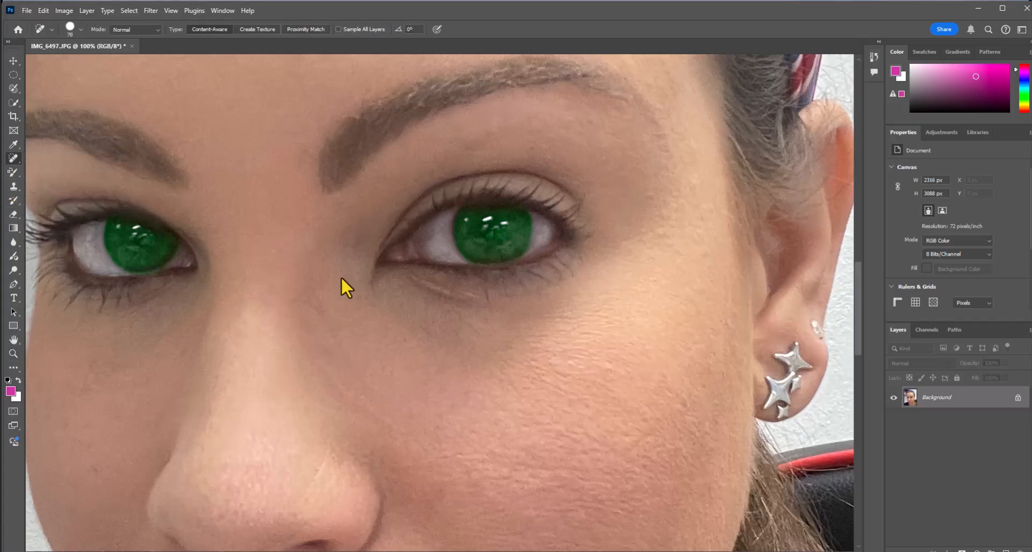
mouse_move(409, 275)
left_mouse_down()
mouse_move(479, 297)
mouse_move(439, 304)
mouse_move(406, 278)
mouse_move(419, 308)
mouse_move(407, 423)
left_mouse_up()
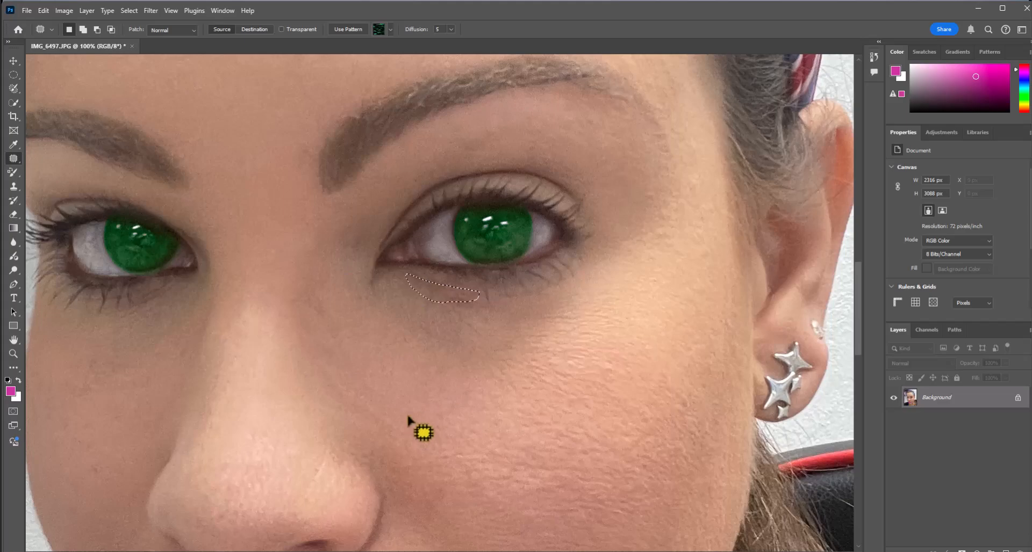
key("ctrl+d")
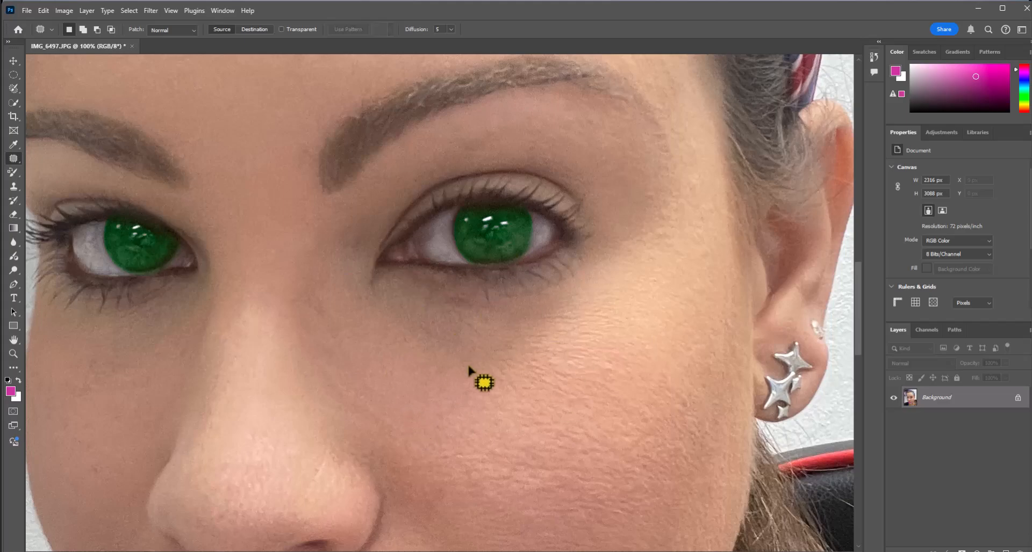
Convert the Background layer to a Smart Object
key("z")
left_click(338, 31)
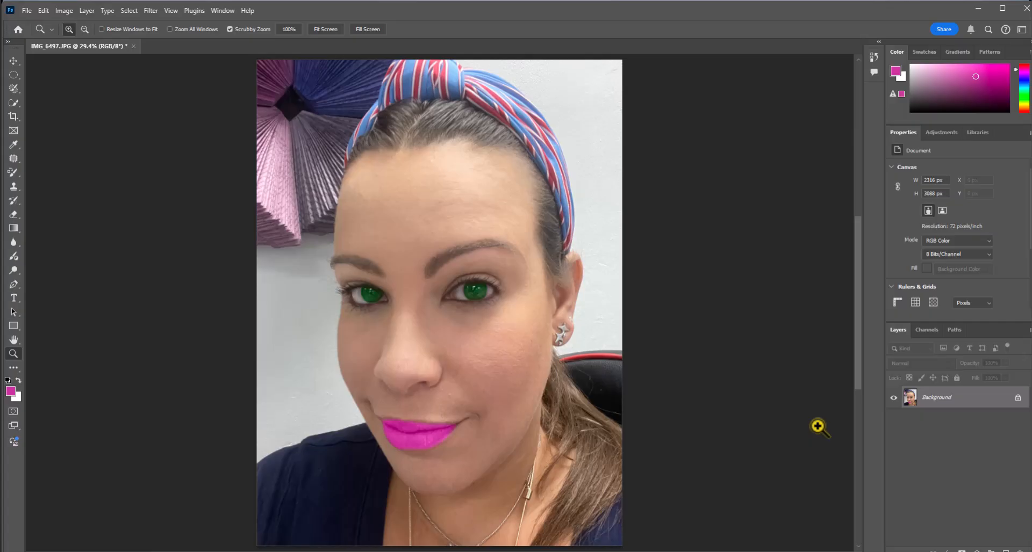
right_click(968, 397)
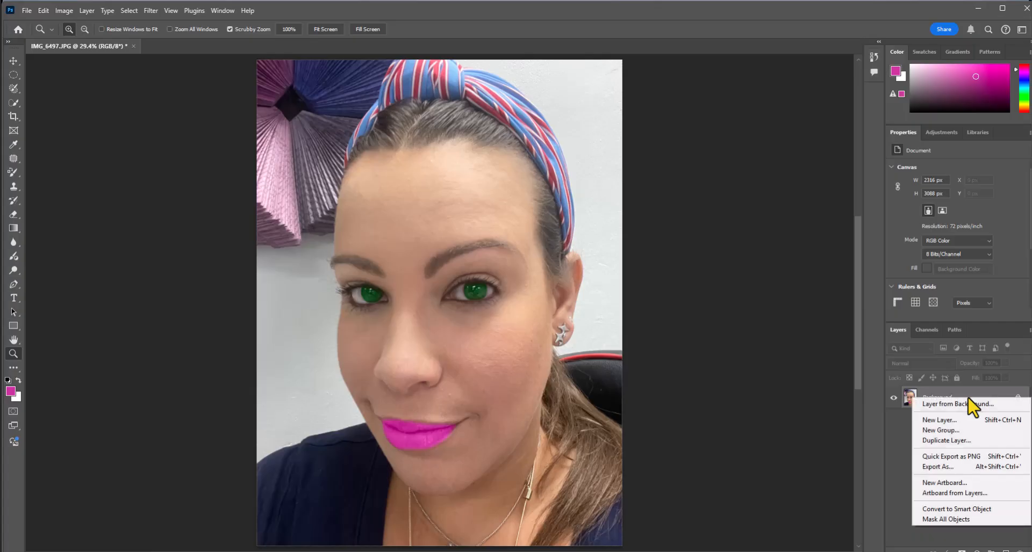
left_click(961, 510)
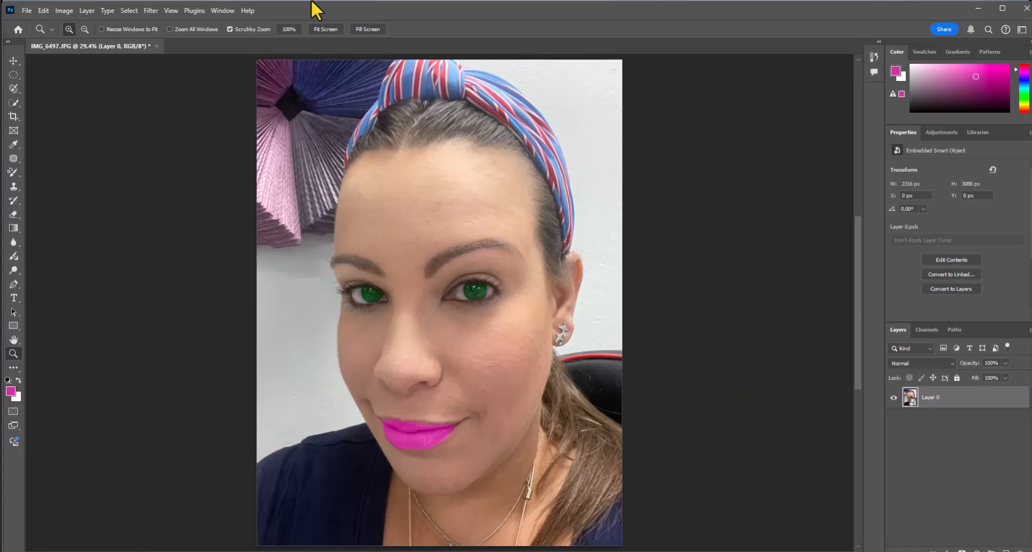
Open the Liquify filter on the portrait's Smart Object layer
left_click(222, 10)
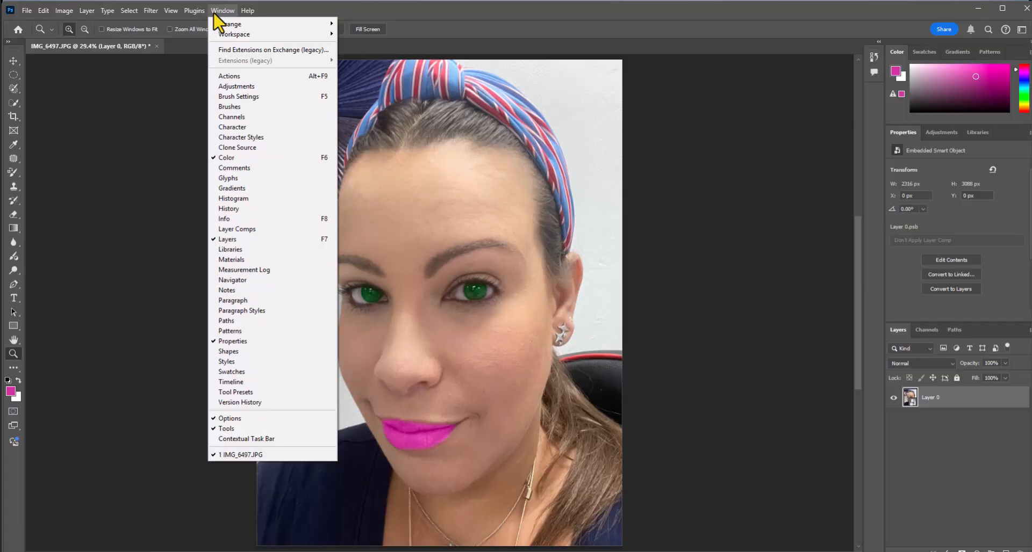
mouse_move(152, 12)
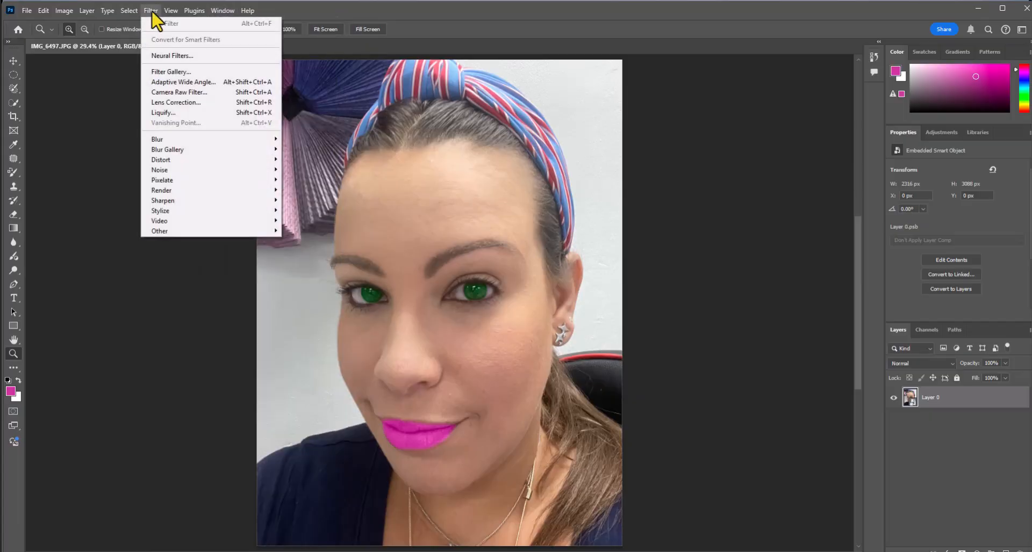
left_click(167, 114)
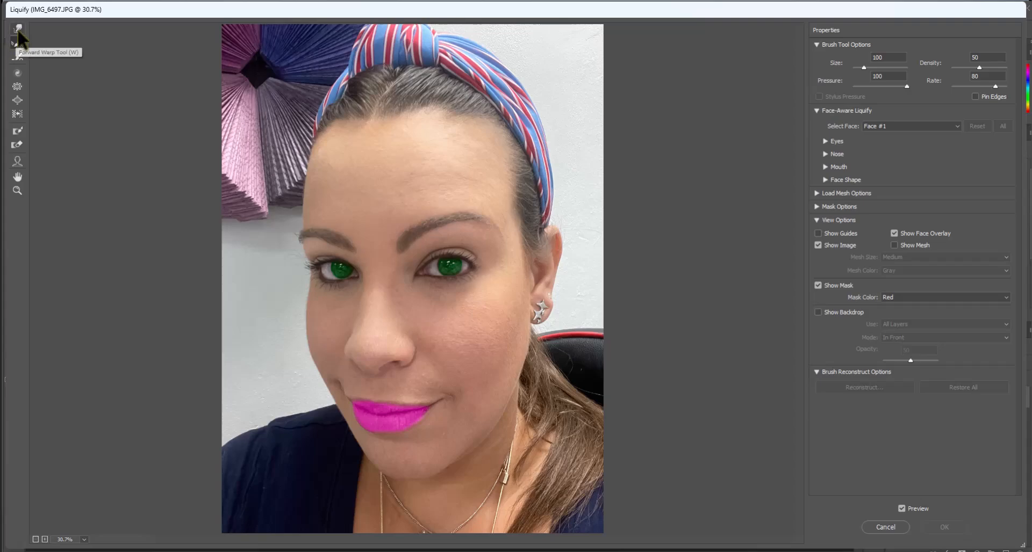
Try distorting the eye nearest the visible ear with the Forward Warp tool at size 100 and undo the distortion
left_click(18, 29)
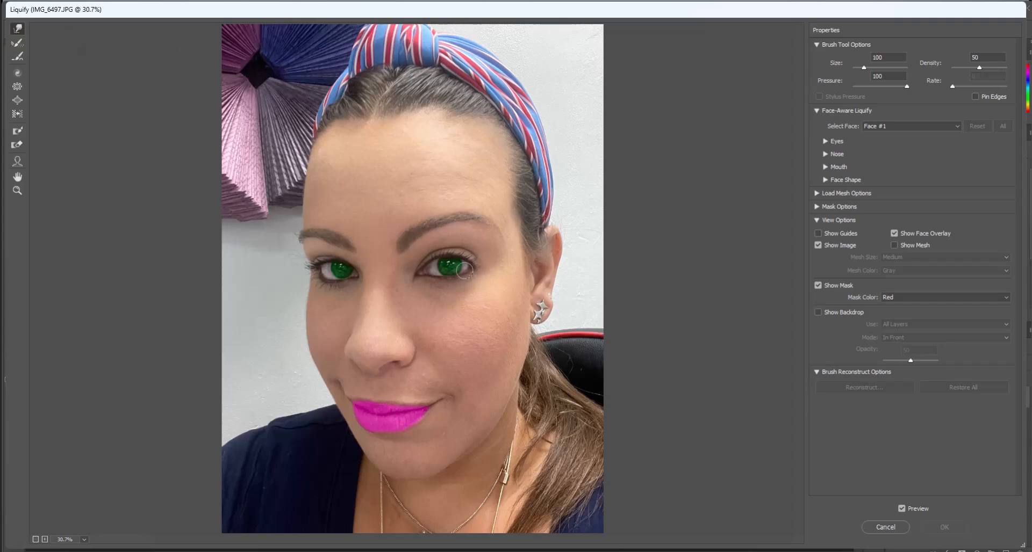
mouse_move(465, 270)
left_mouse_down()
mouse_move(419, 295)
mouse_move(450, 278)
mouse_move(425, 233)
mouse_move(443, 315)
mouse_move(457, 237)
mouse_move(453, 284)
mouse_move(445, 231)
mouse_move(445, 271)
left_mouse_up()
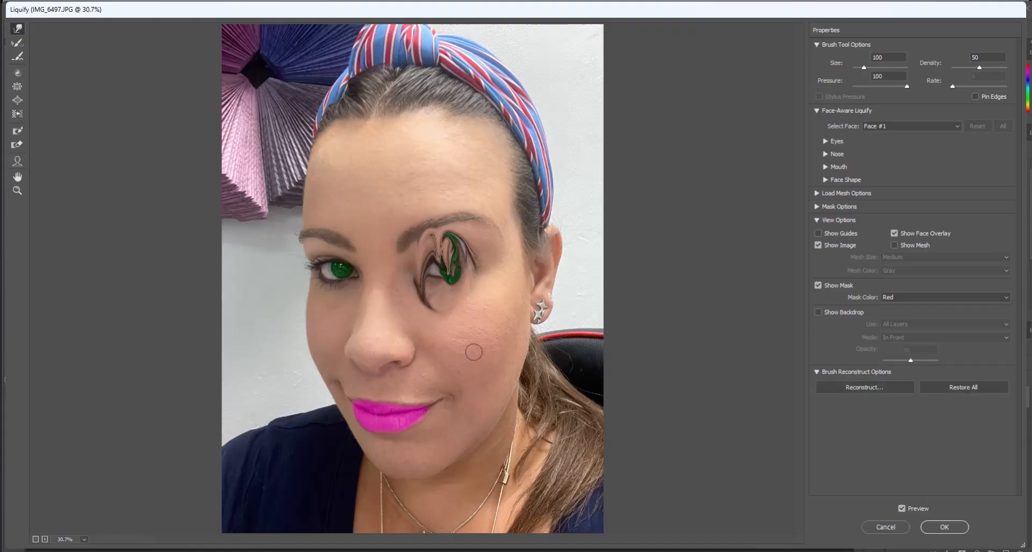
key("ctrl+alt+z")
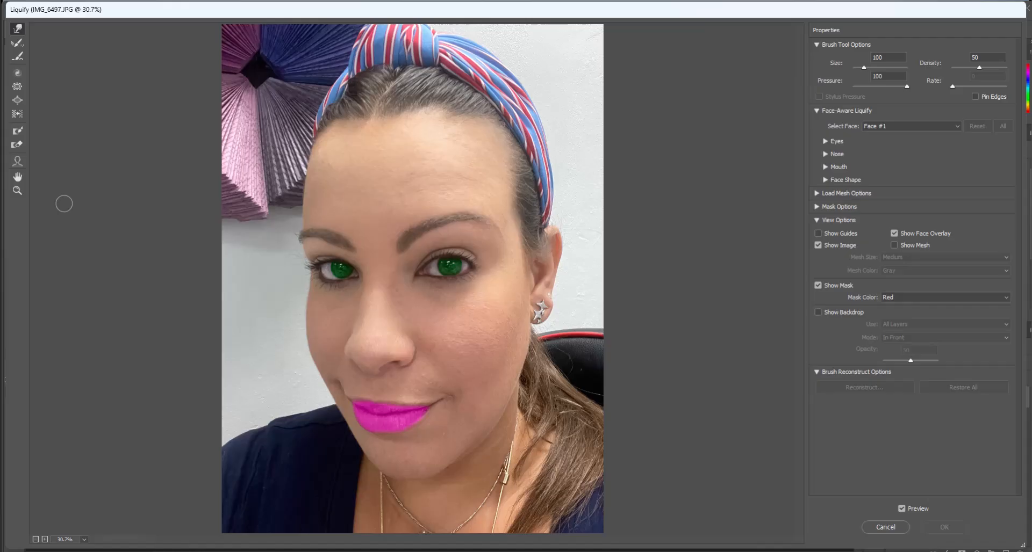
Lower the forehead height to -100 with the Face tool in Liquify
left_click(17, 162)
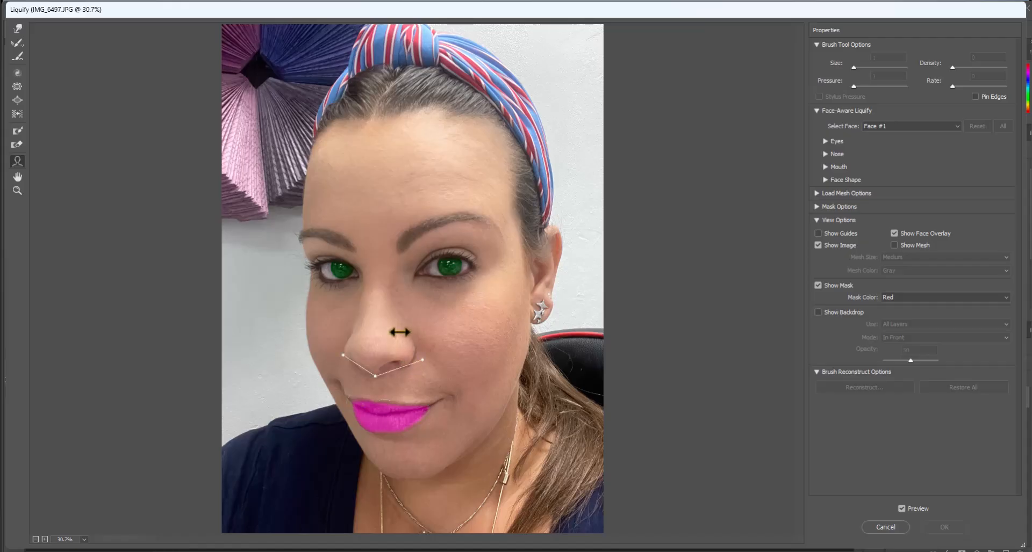
mouse_move(495, 317)
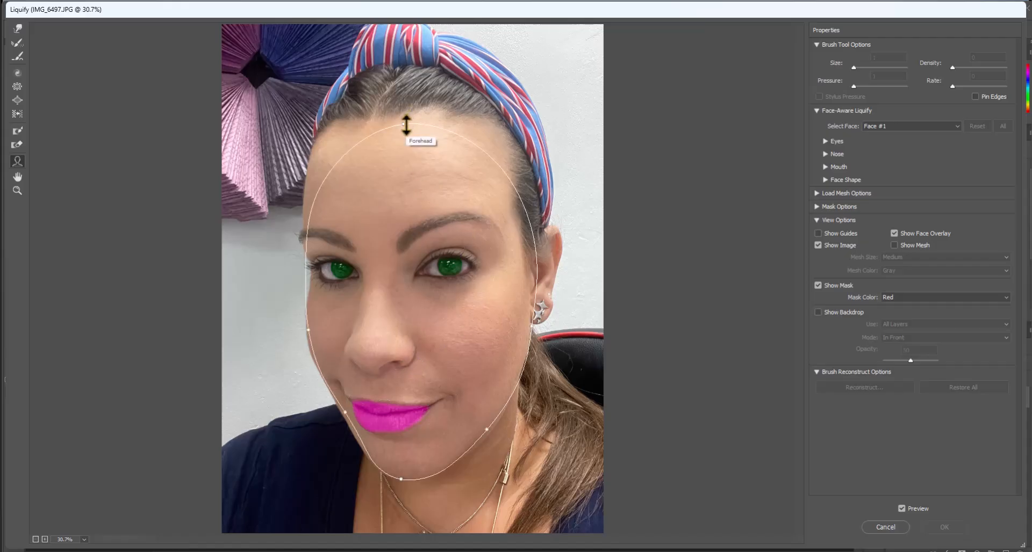
left_click_drag(406, 125, 416, 173)
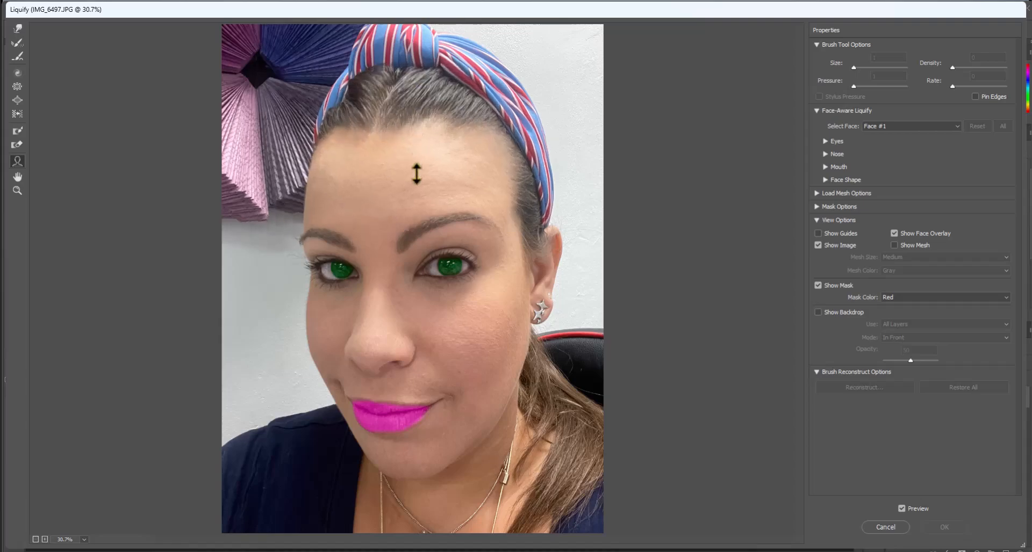
left_click_drag(417, 173, 403, 203)
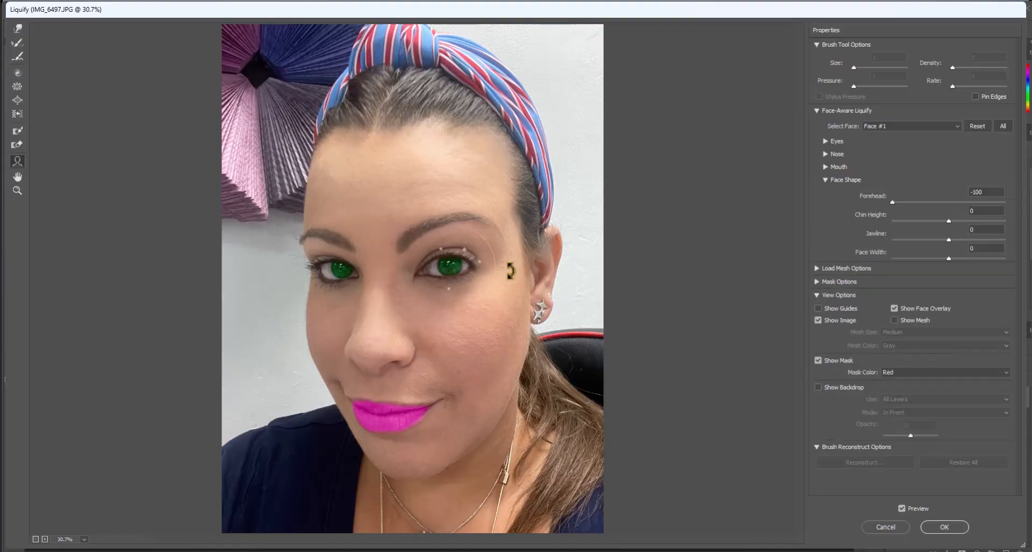
Enlarge the eye nearest the visible ear with the Face tool, setting its size, height and width to 100
left_click(480, 264)
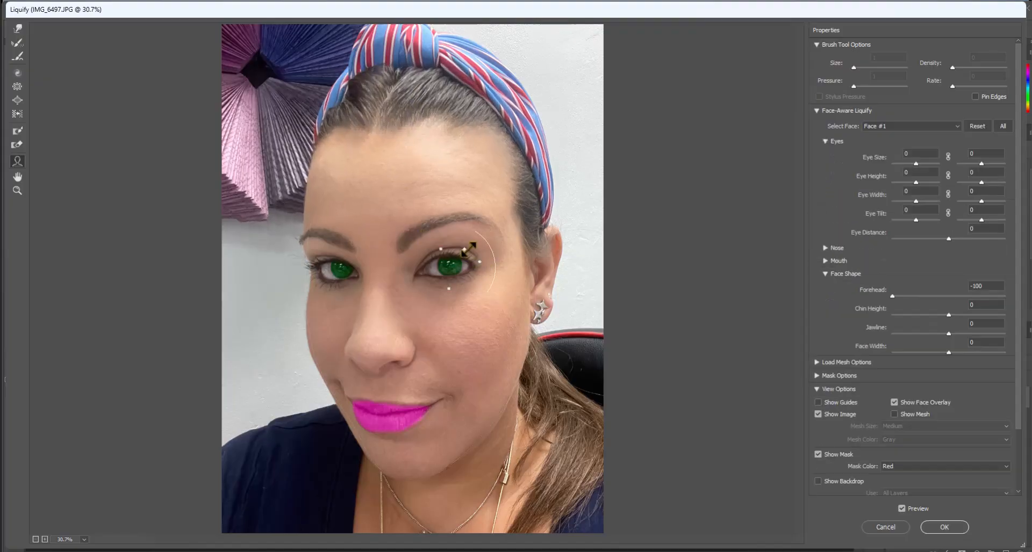
left_click_drag(468, 249, 507, 224)
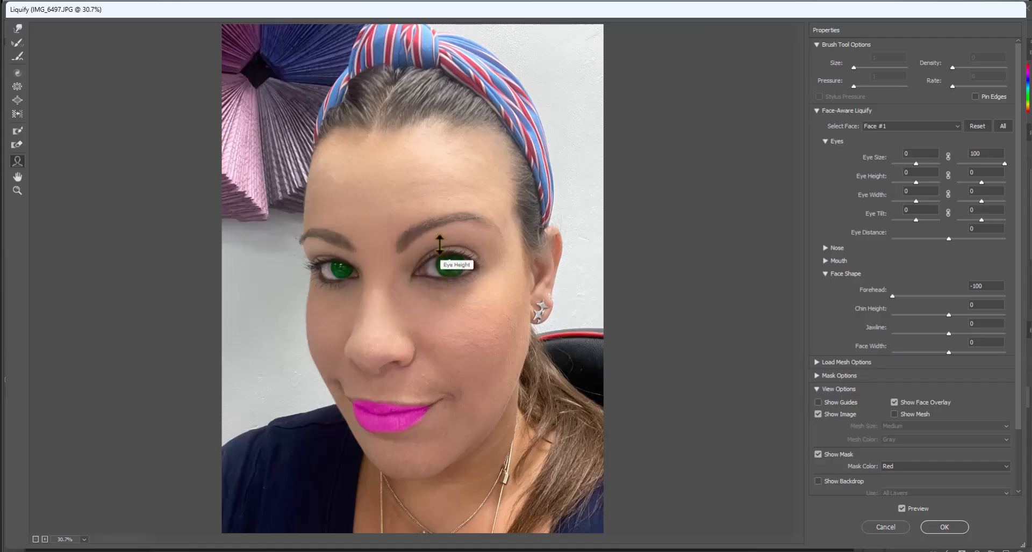
left_click_drag(437, 272, 453, 340)
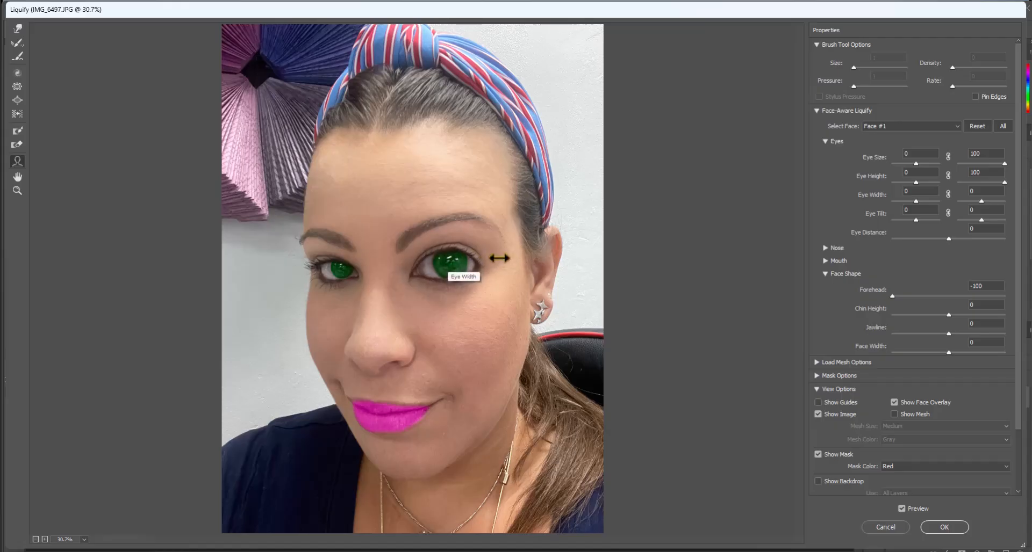
left_click_drag(499, 258, 509, 258)
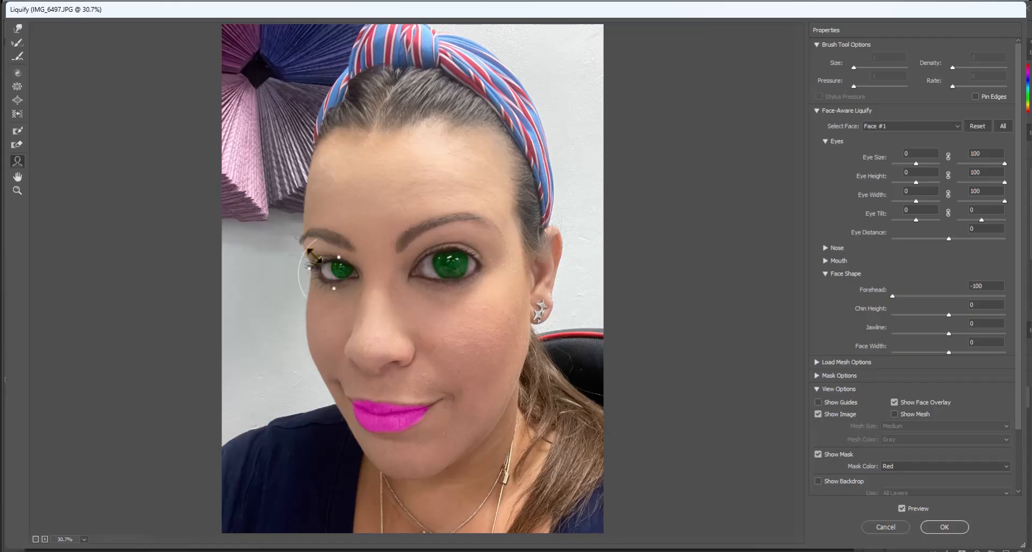
Enlarge the eye on the far side of the face, setting its size, height and width to 100
left_click_drag(319, 259, 259, 238)
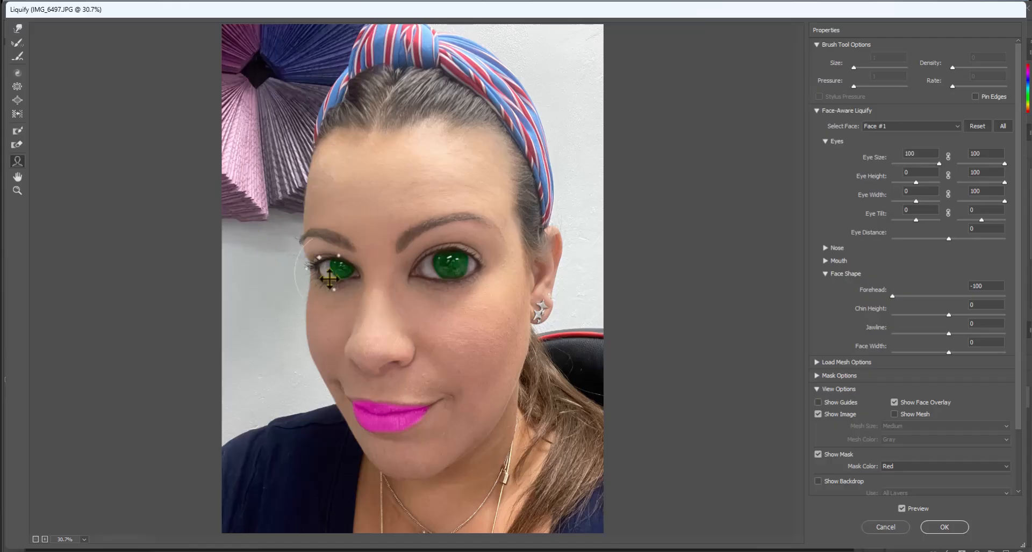
left_click_drag(334, 294, 324, 348)
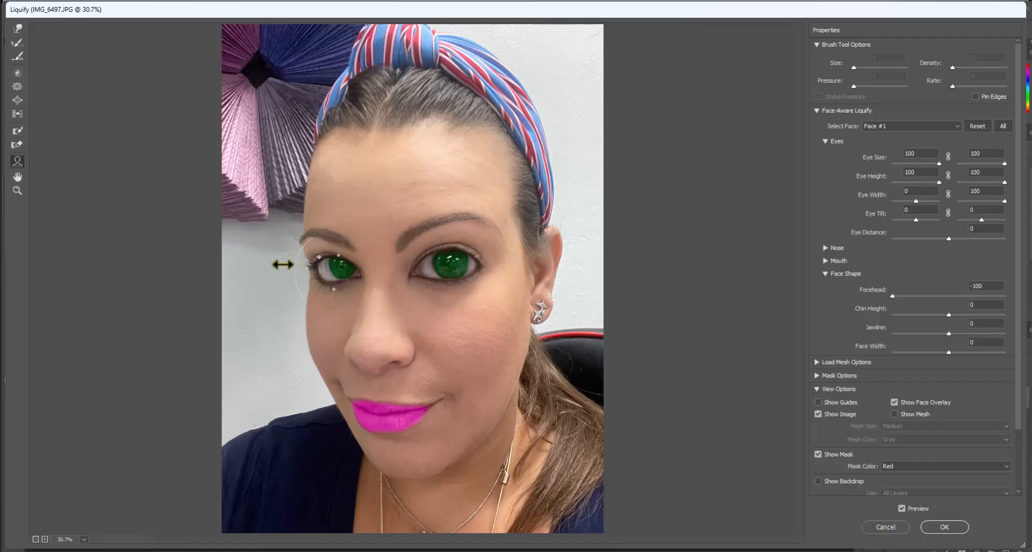
left_click_drag(282, 265, 273, 265)
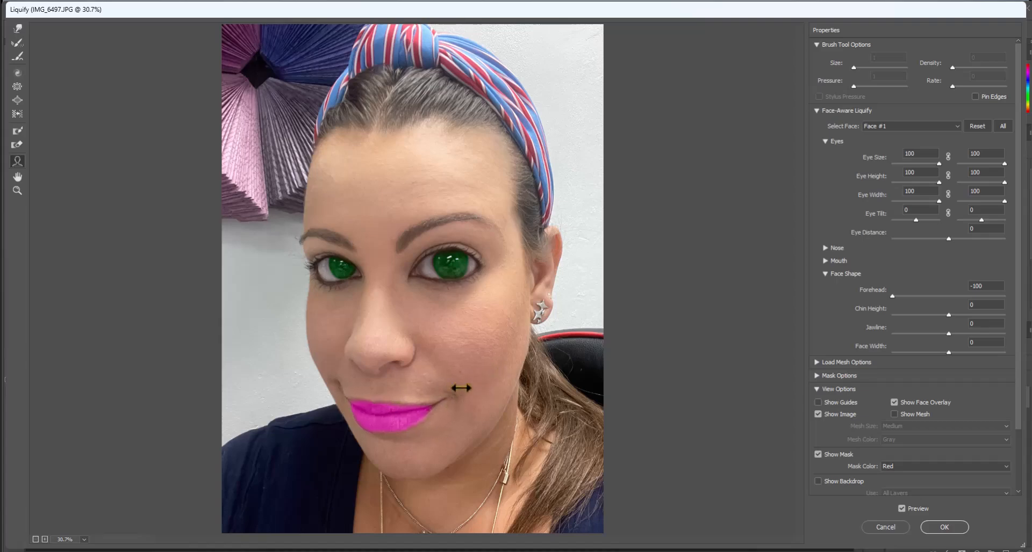
Reshape the mouth with mouth width 100, upper lip 100, lower lip -100 and smile 100
left_click_drag(358, 404, 325, 410)
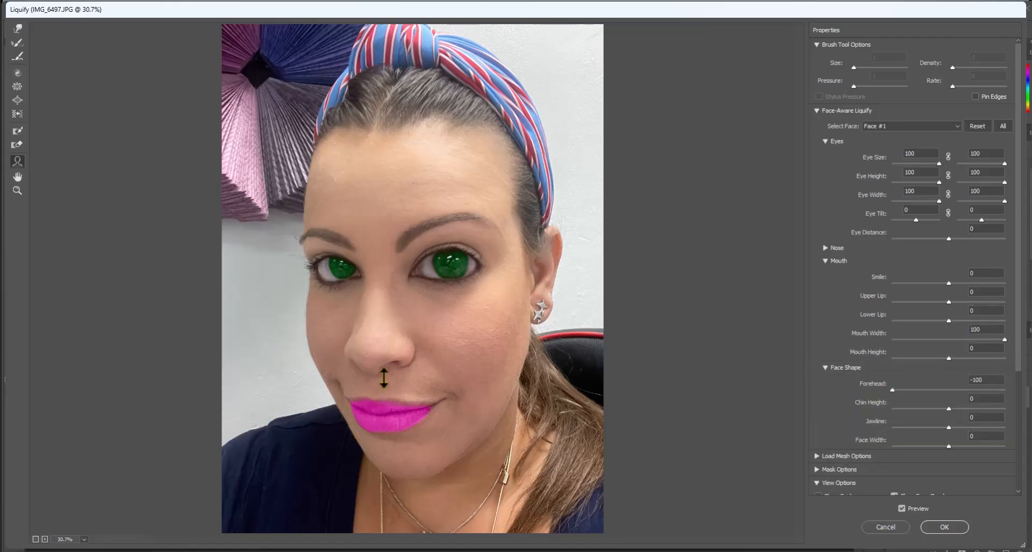
left_click_drag(383, 378, 384, 379)
left_click_drag(385, 436, 388, 406)
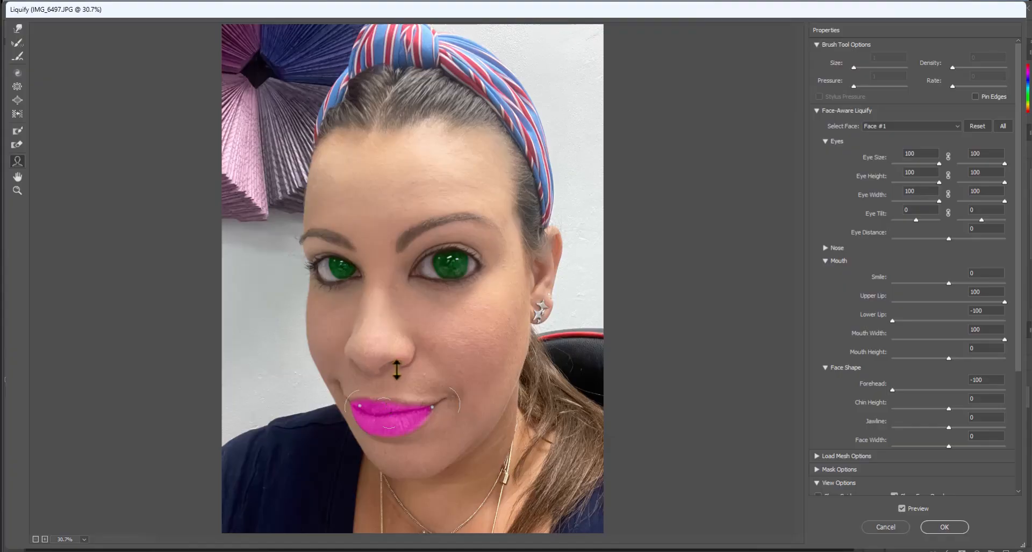
left_click_drag(452, 399, 469, 381)
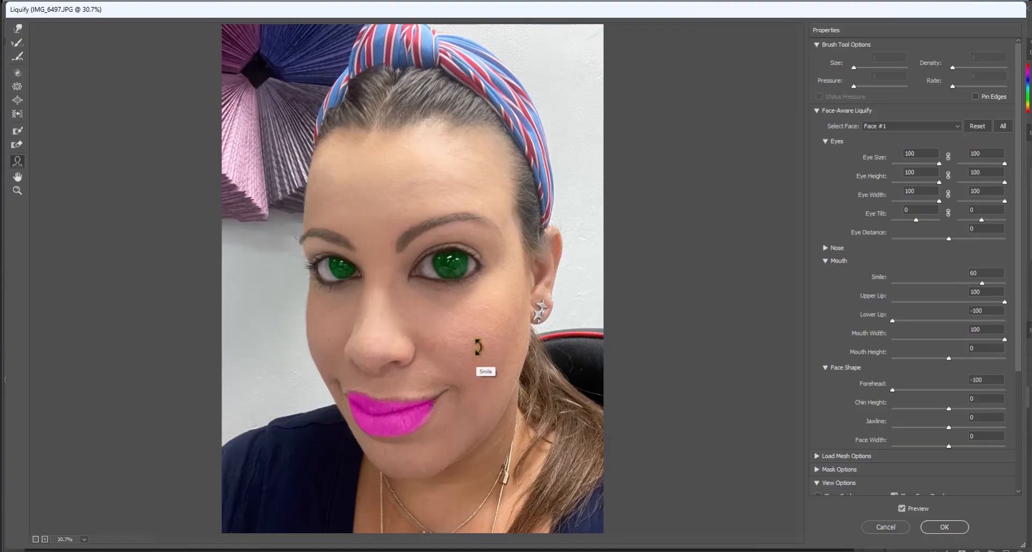
left_click_drag(478, 347, 479, 347)
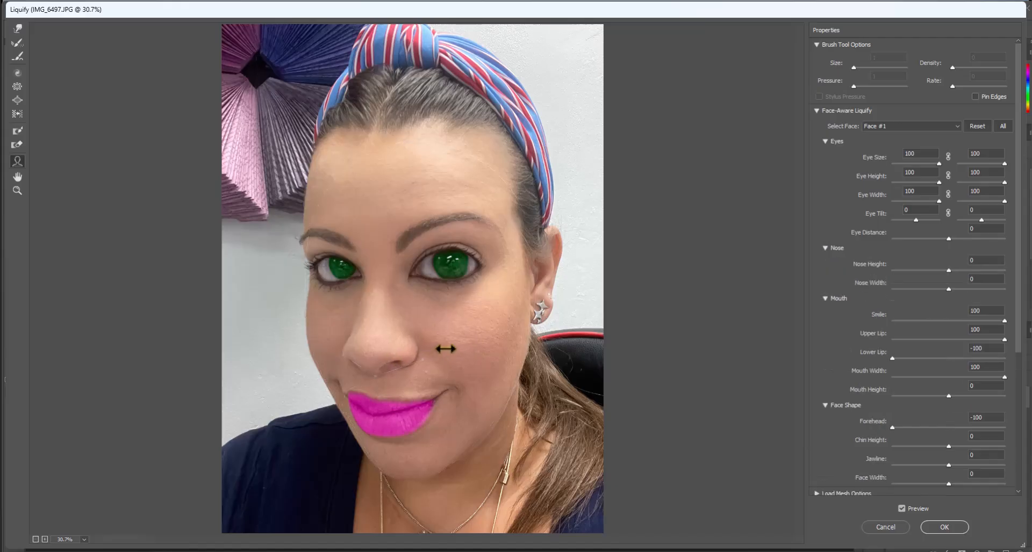
Narrow the nose to a width of -100 and set the eye distance to 63
left_click_drag(361, 357, 342, 357)
left_click_drag(428, 355, 392, 355)
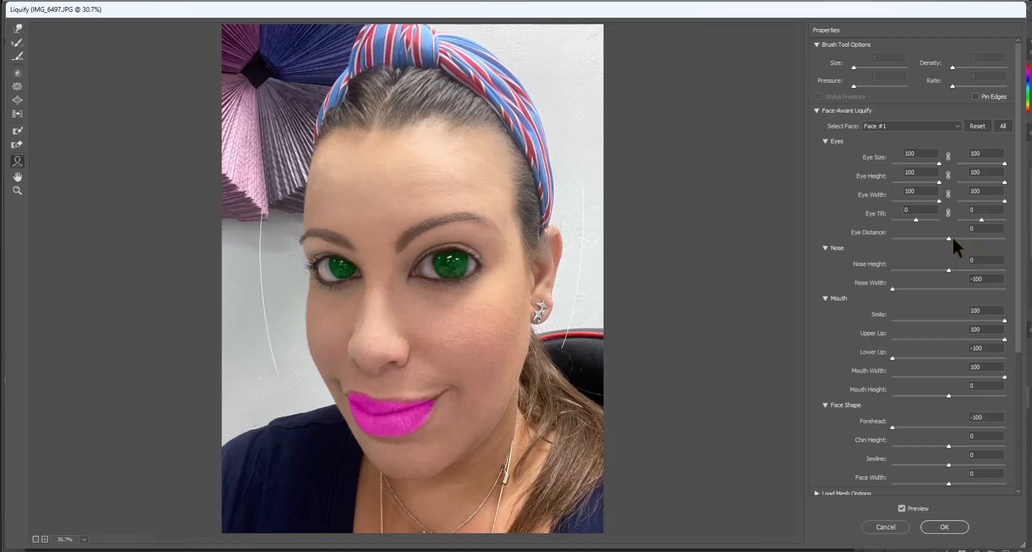
left_click_drag(950, 238, 983, 242)
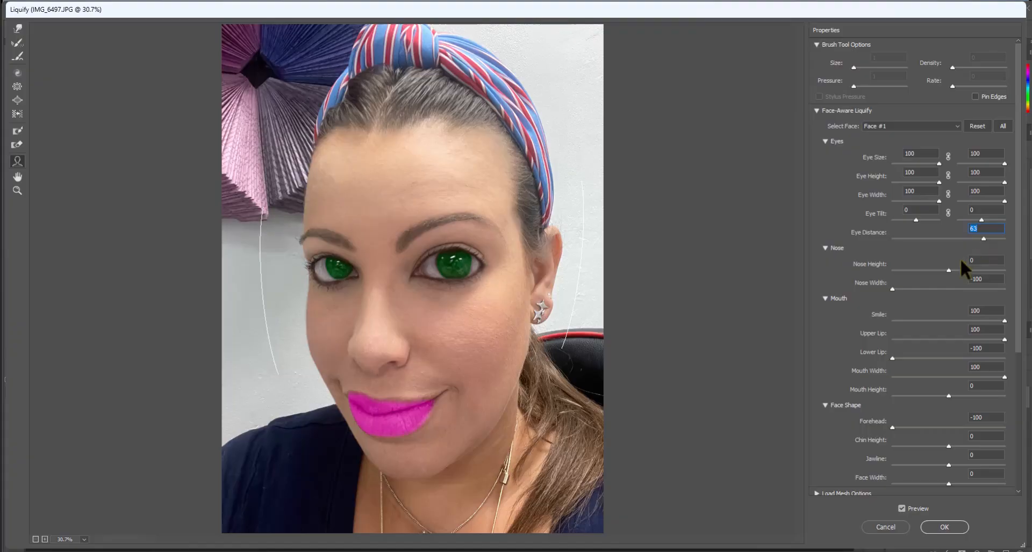
Set the nose height to 13 and the lower lip to -100
left_click(948, 270)
mouse_move(974, 265)
left_mouse_down()
mouse_move(1003, 263)
mouse_move(879, 267)
mouse_move(995, 276)
mouse_move(882, 265)
mouse_move(956, 275)
left_mouse_up()
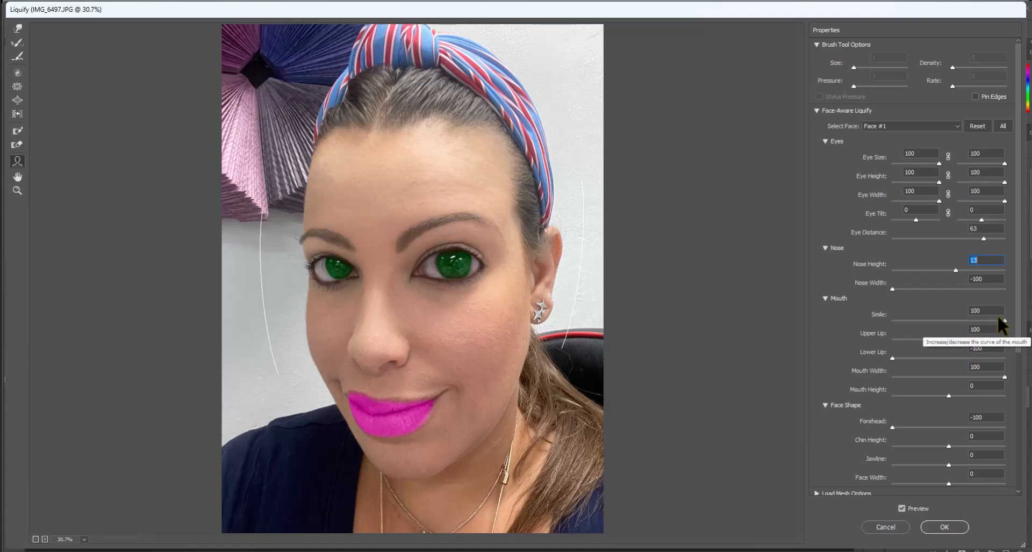
left_click_drag(893, 356, 869, 352)
Set the chin height to 9 and the jawline to -41, and apply the Liquify filter
scroll(881, 387, "down", 3)
scroll(884, 387, "down", 1)
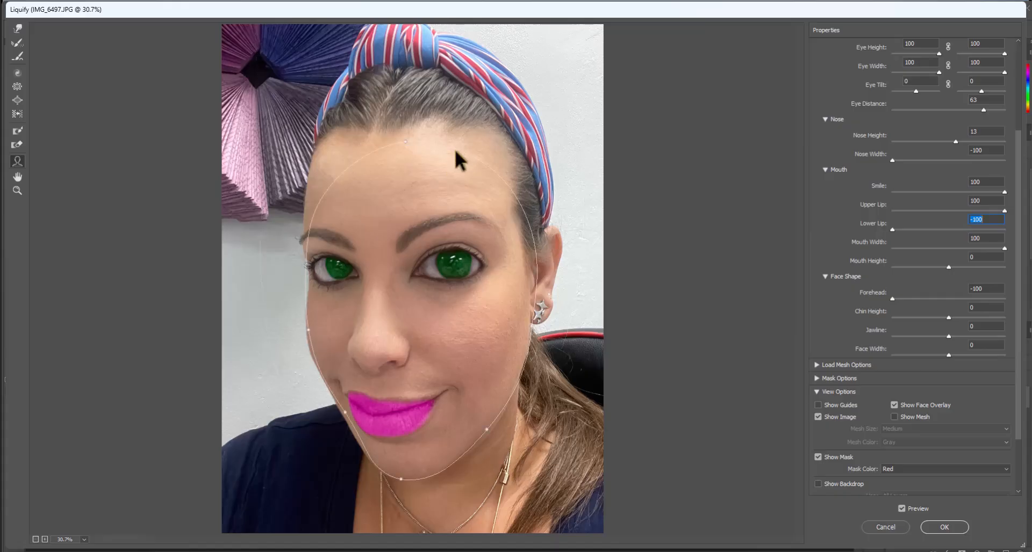
left_click_drag(949, 318, 1027, 318)
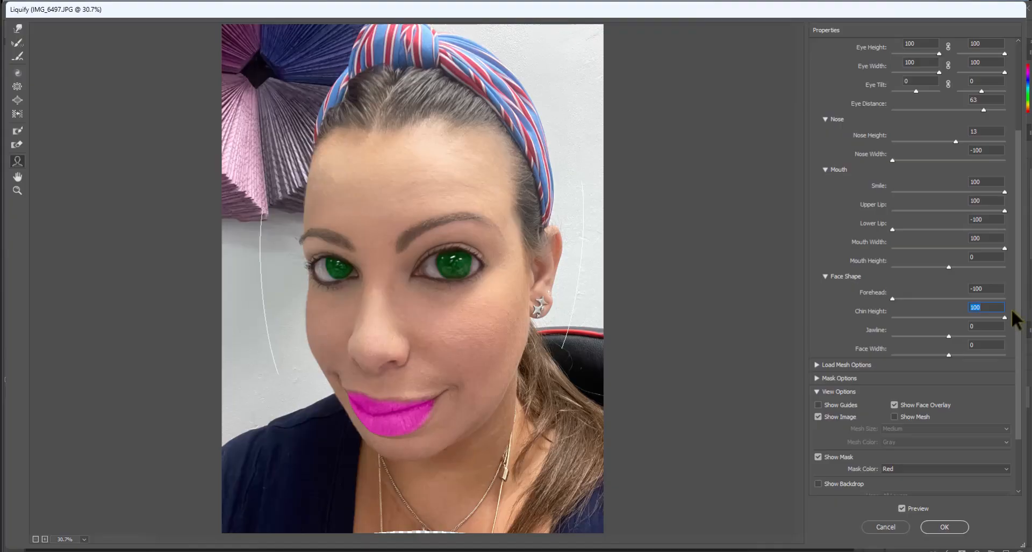
left_click_drag(1010, 317, 926, 324)
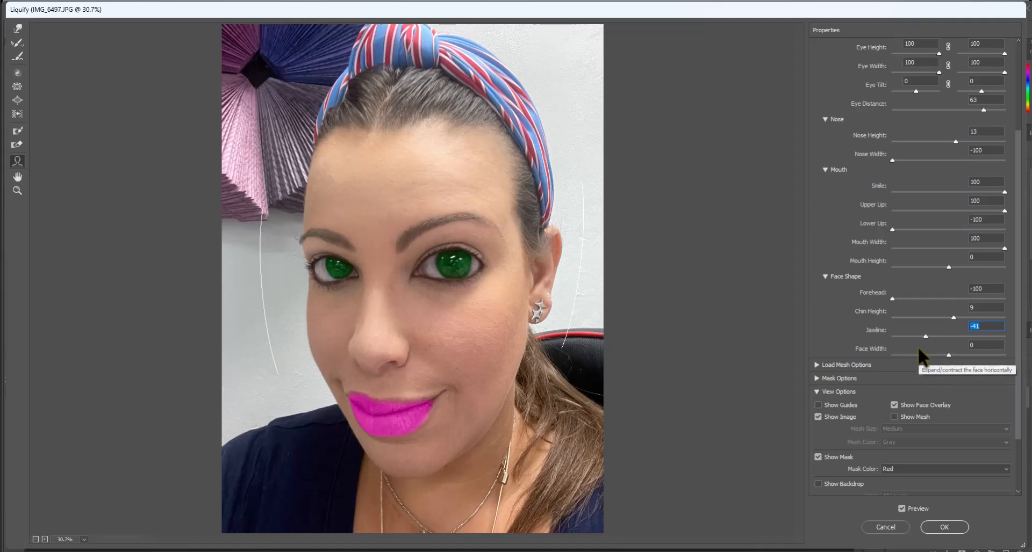
scroll(931, 396, "down", 3)
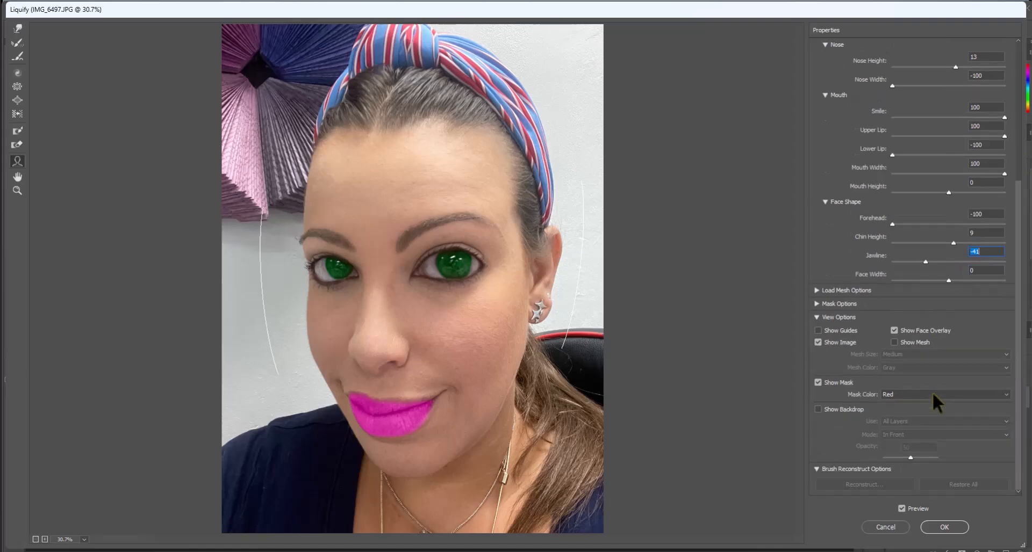
scroll(843, 245, "up", 8)
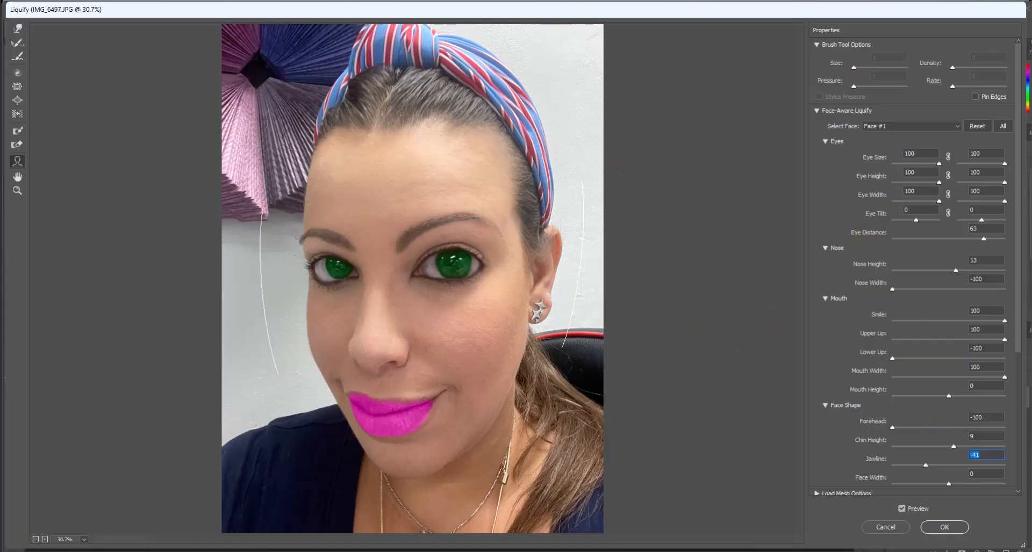
left_click(950, 527)
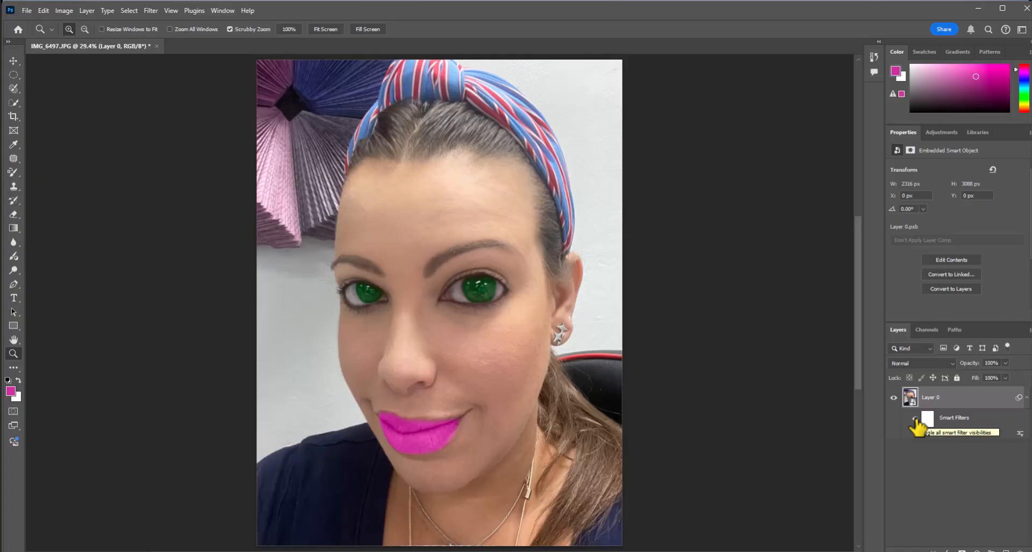
Compare the portrait with and without the Liquify reshaping by toggling the visibility of Layer 0's smart filters
left_click(915, 420)
left_click(916, 420)
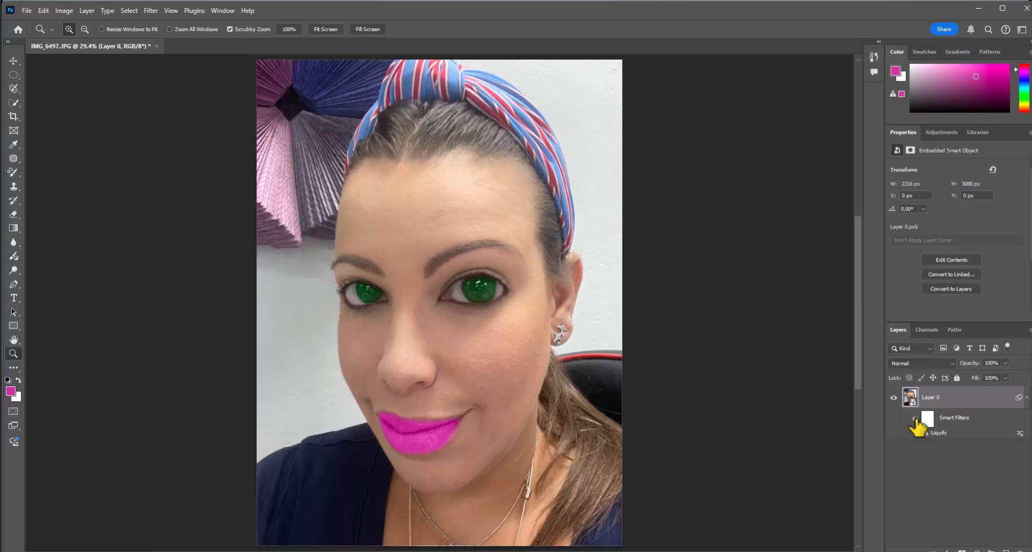
left_click(916, 420)
left_click(916, 419)
left_click(916, 420)
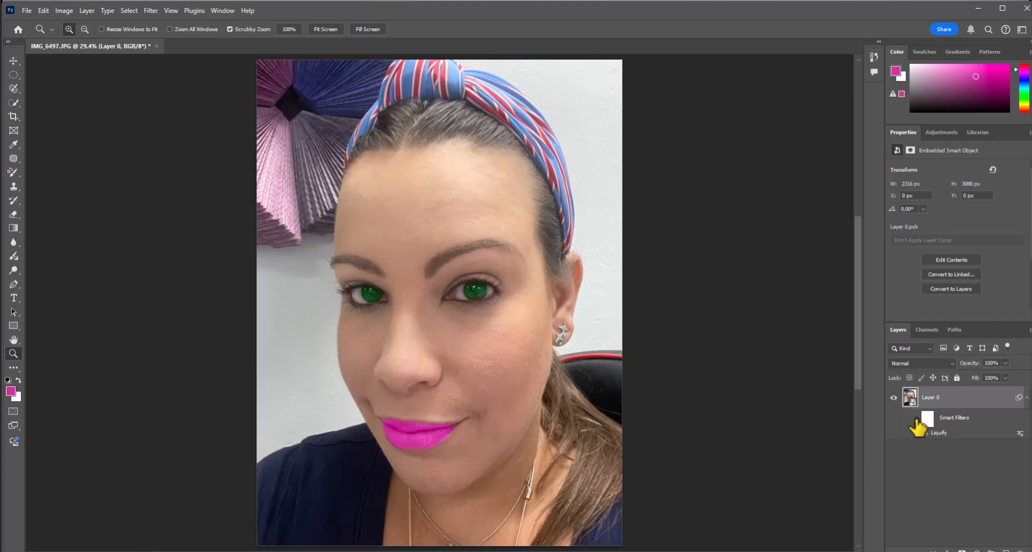
left_click(915, 420)
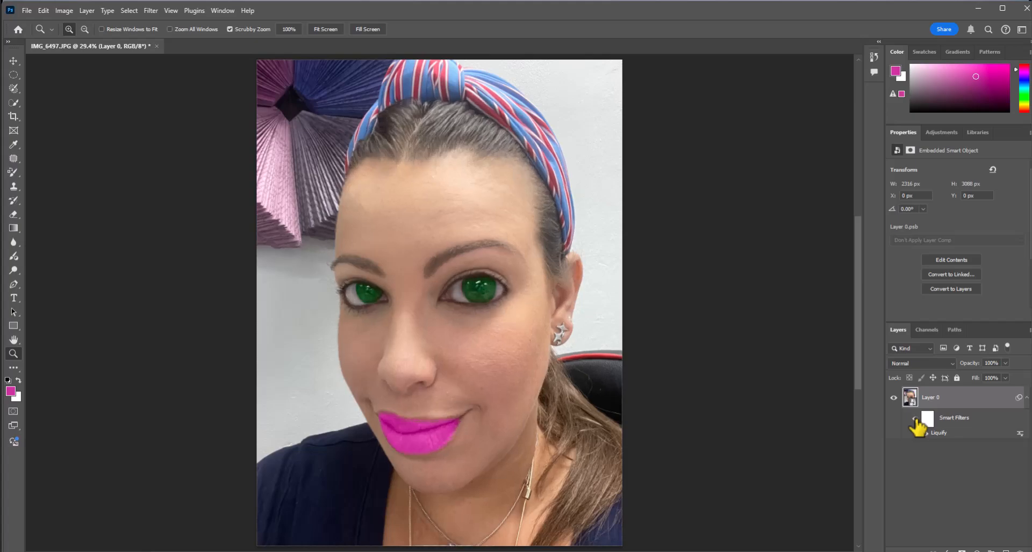
left_click(915, 420)
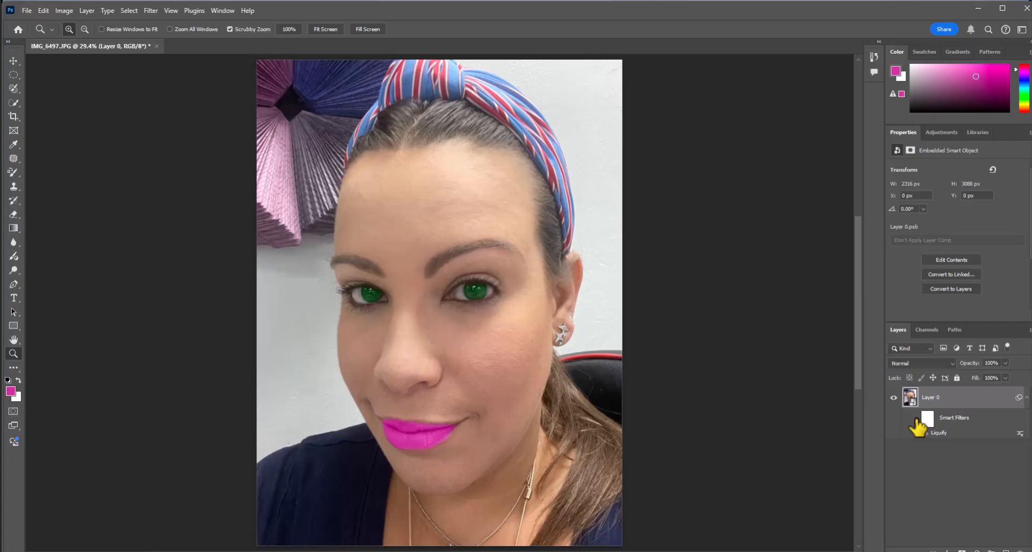
left_click(916, 420)
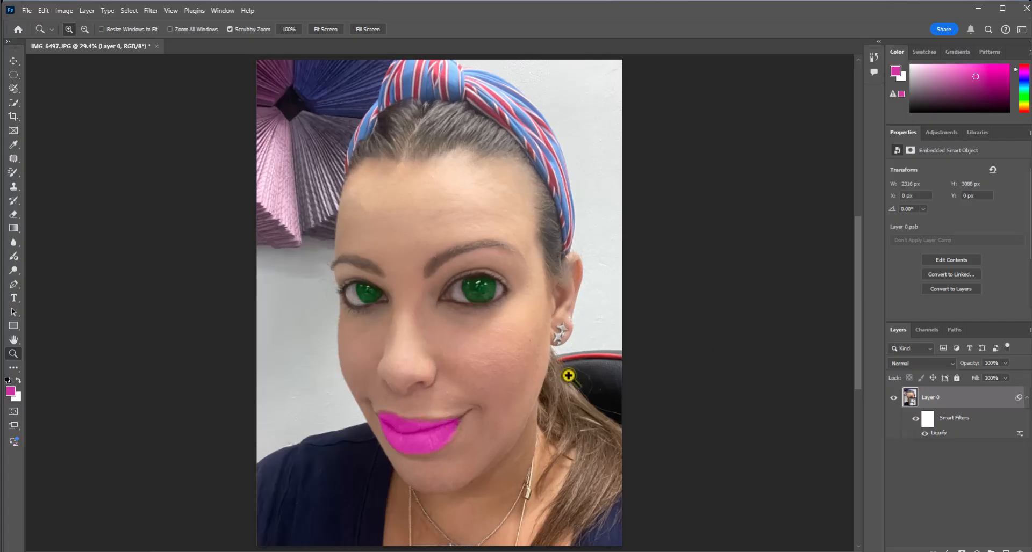